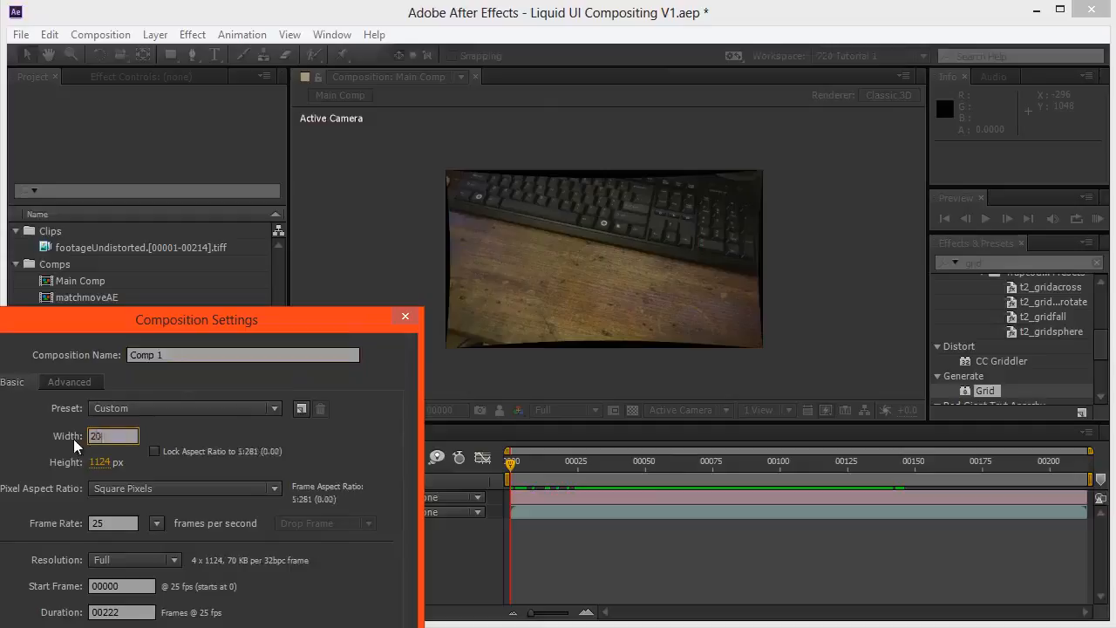
- Create a new composition 2500 px wide and 1000 px high
text(00)
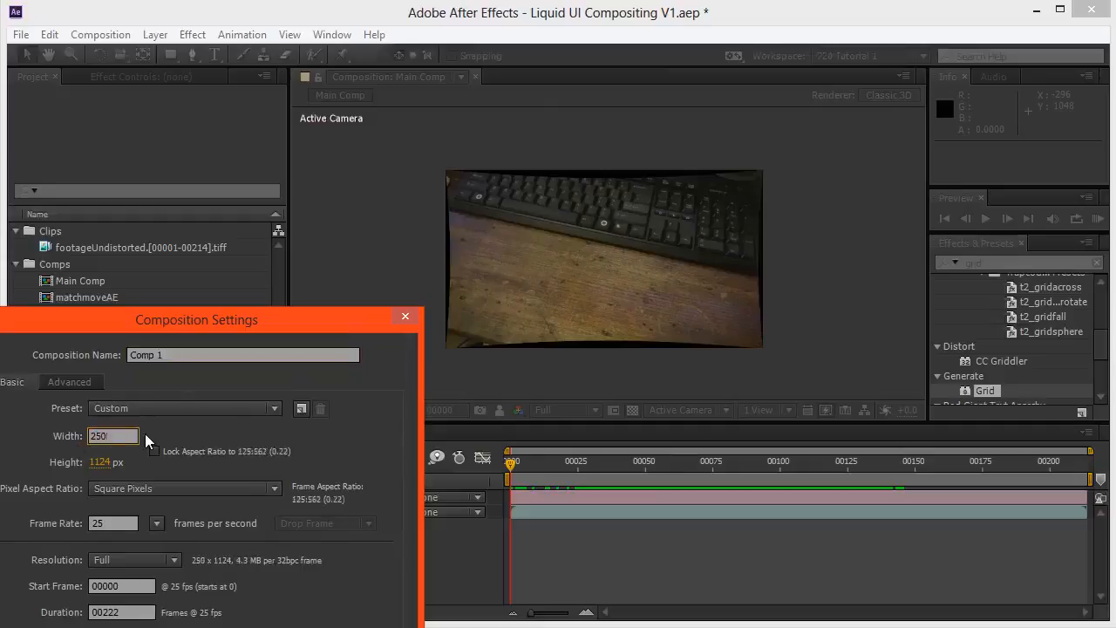
click(98, 462)
text(1000)
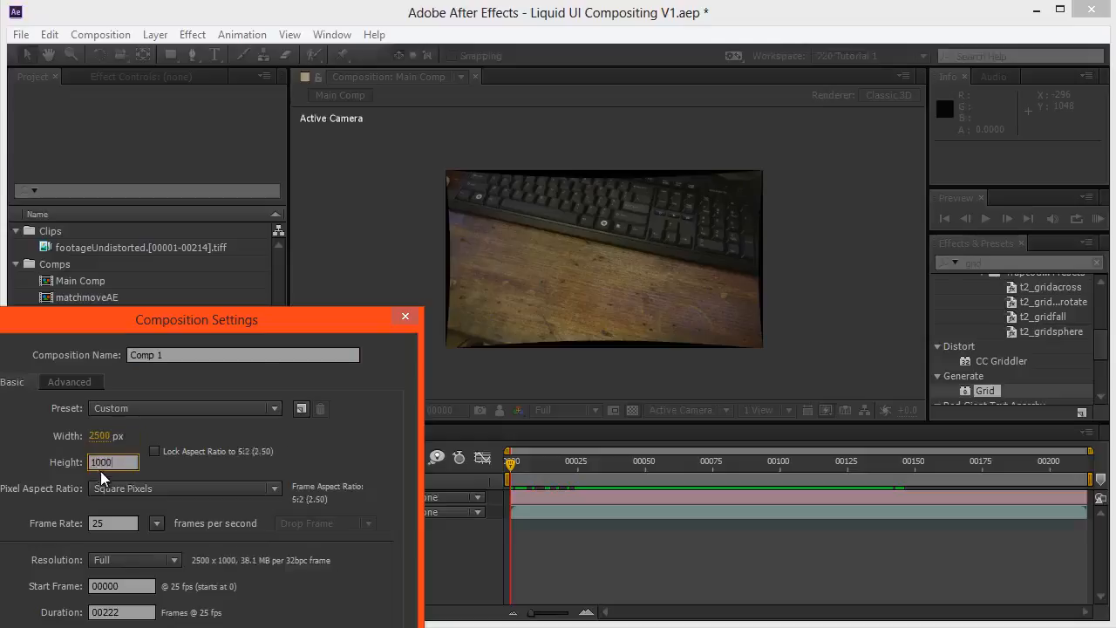
key(Return)
key(Return)
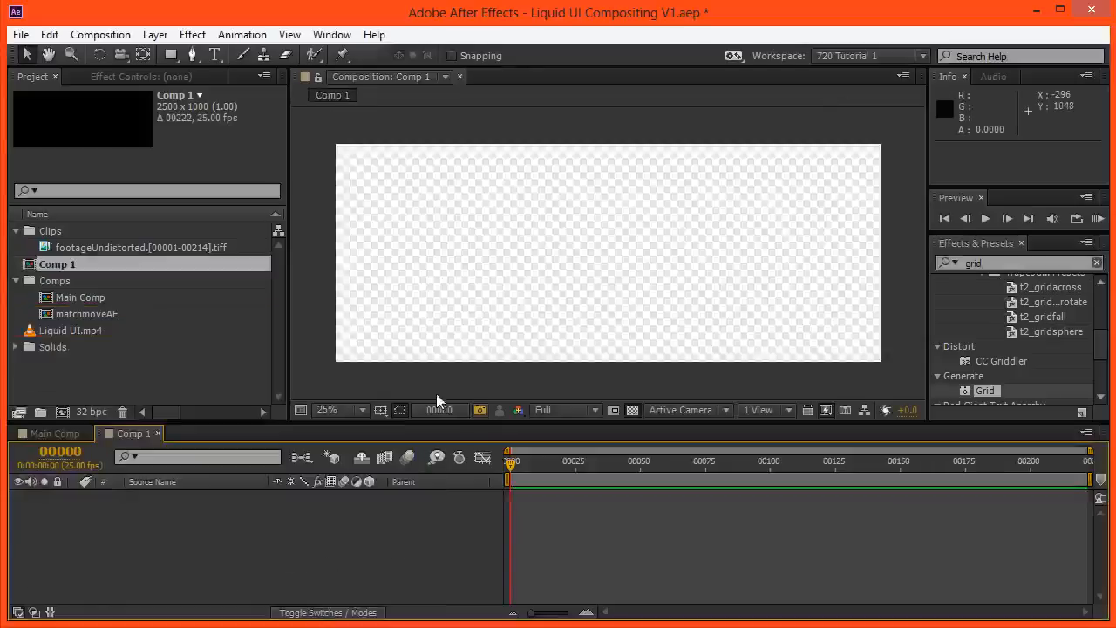
- Add the new composition to Main Comp as its topmost layer
click(55, 434)
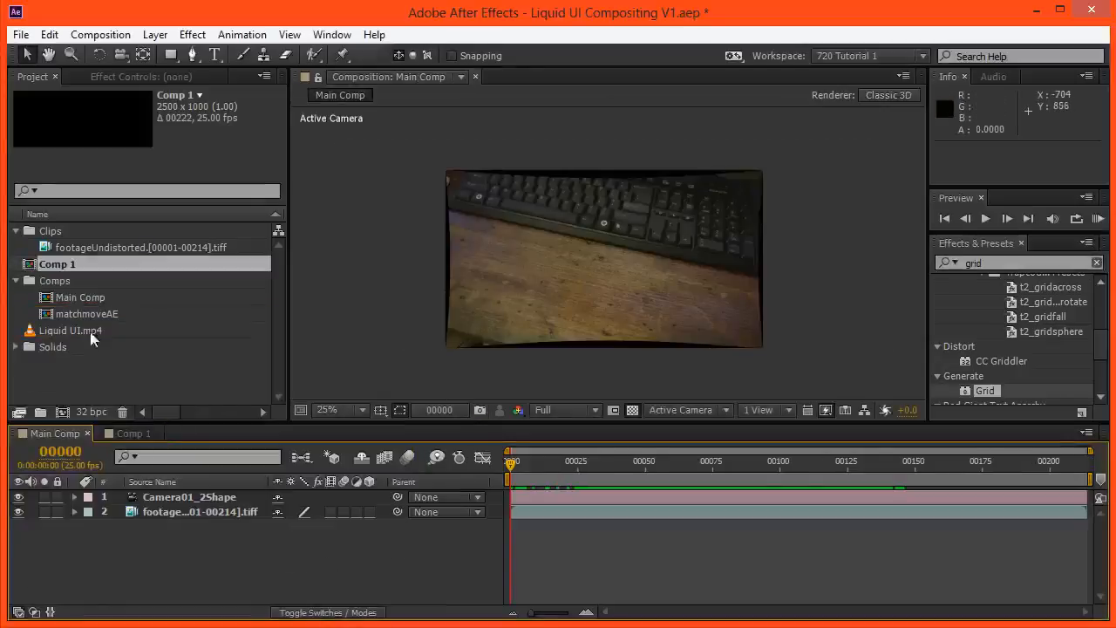
drag(75, 277, 144, 497)
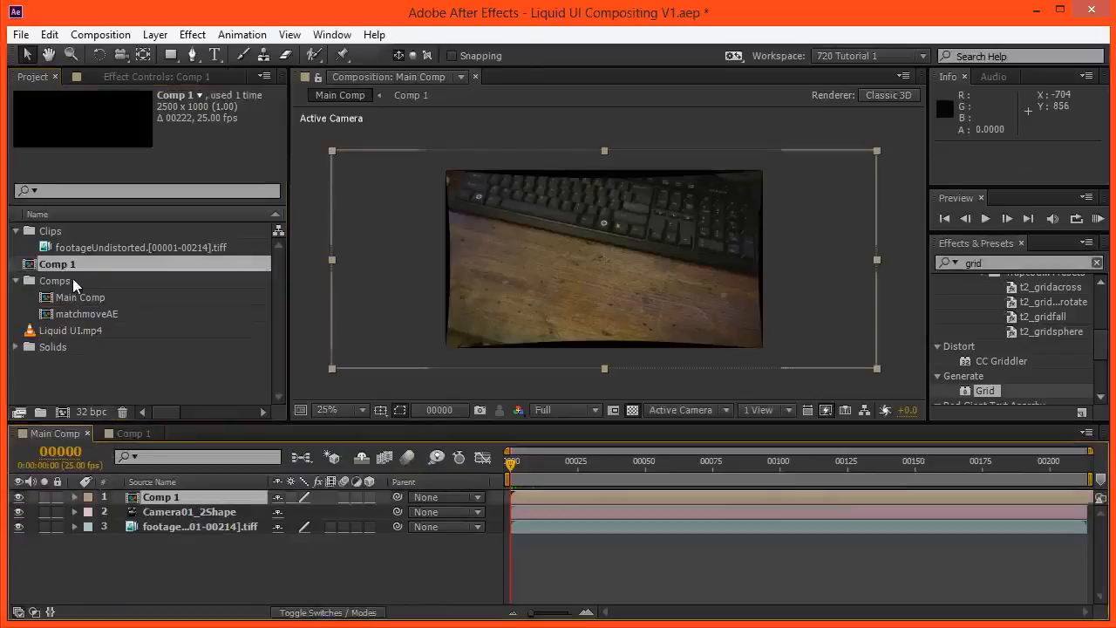
- Rename the new composition UI and file it in the Comps folder of the project
key(Return)
text(UI)
key(Return)
drag(42, 346, 64, 261)
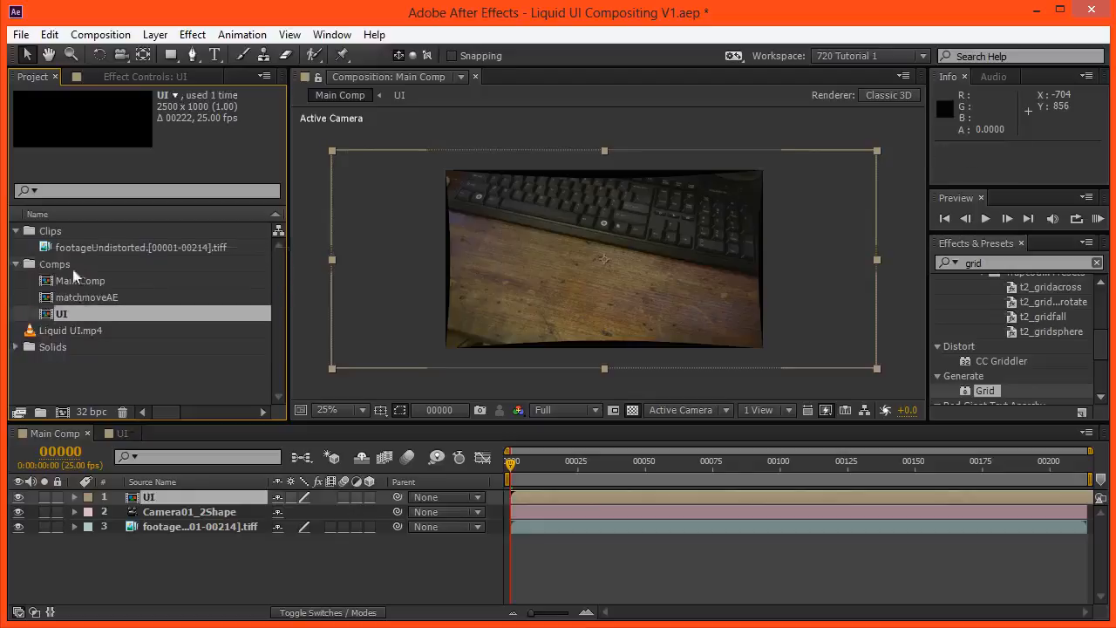
- Make the UI layer 3D and set its position to 0, 0, 0
click(370, 497)
key(p)
click(286, 512)
text(0)
key(Tab)
text(0)
key(Return)
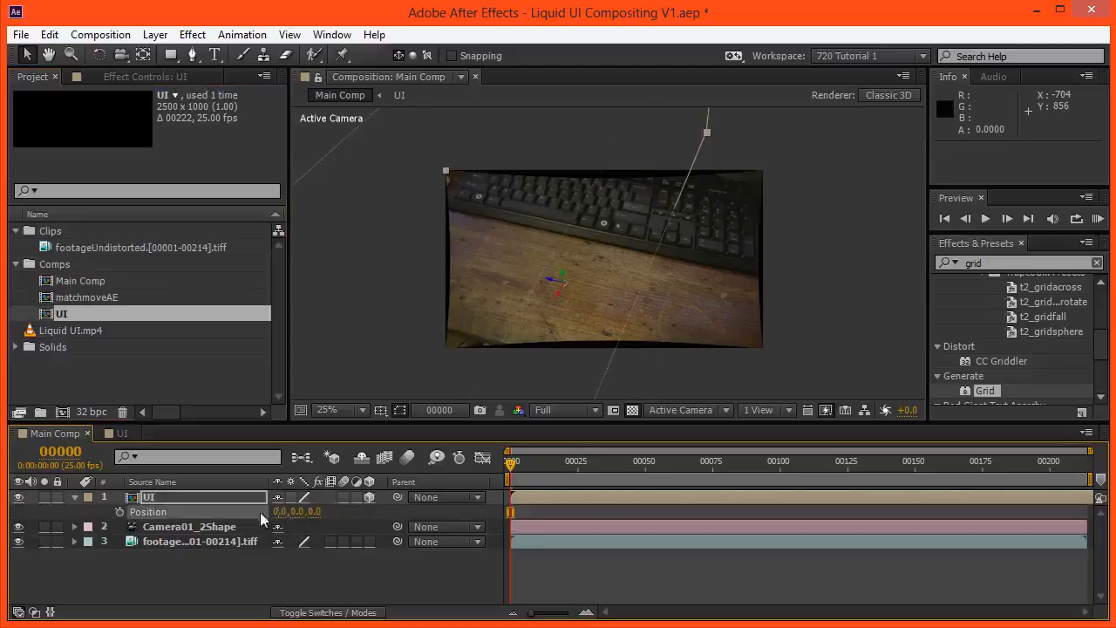
- Rotate the UI layer freehand to lie flat on the desk, to about -90°, -3° and -96°
key(w)
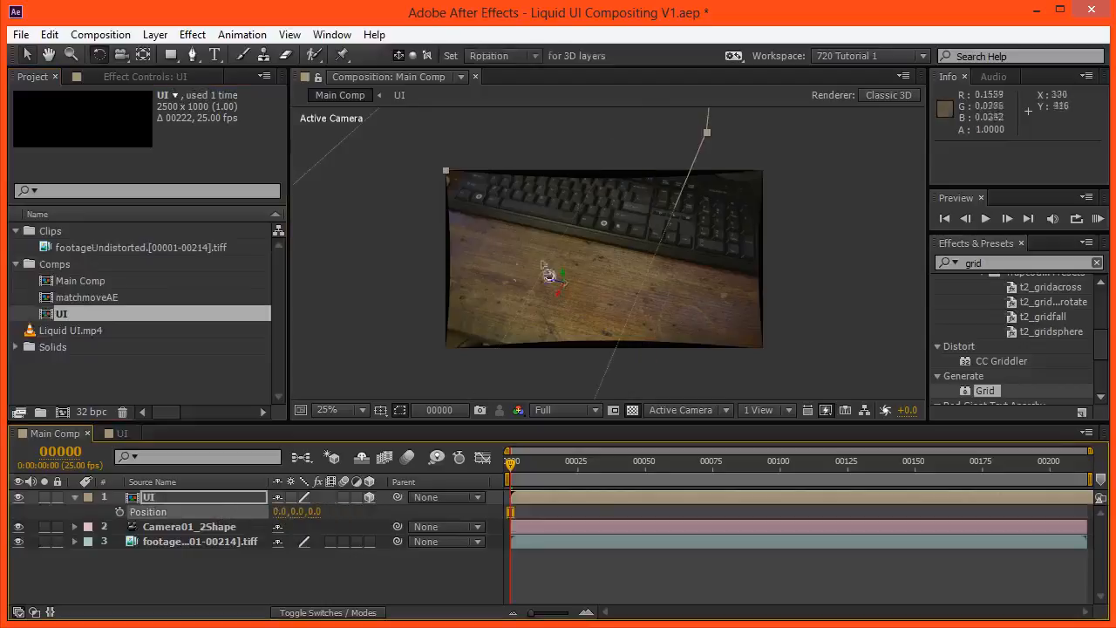
drag(564, 272, 596, 268)
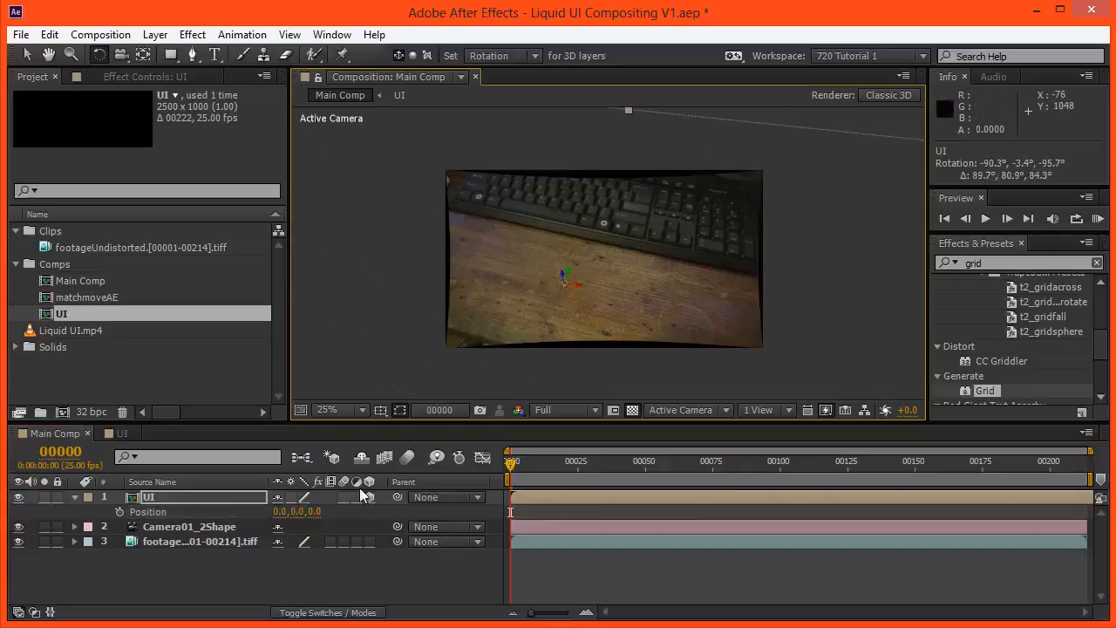
- Scale the UI layer down uniformly to 30%
key(shift+s)
click(293, 529)
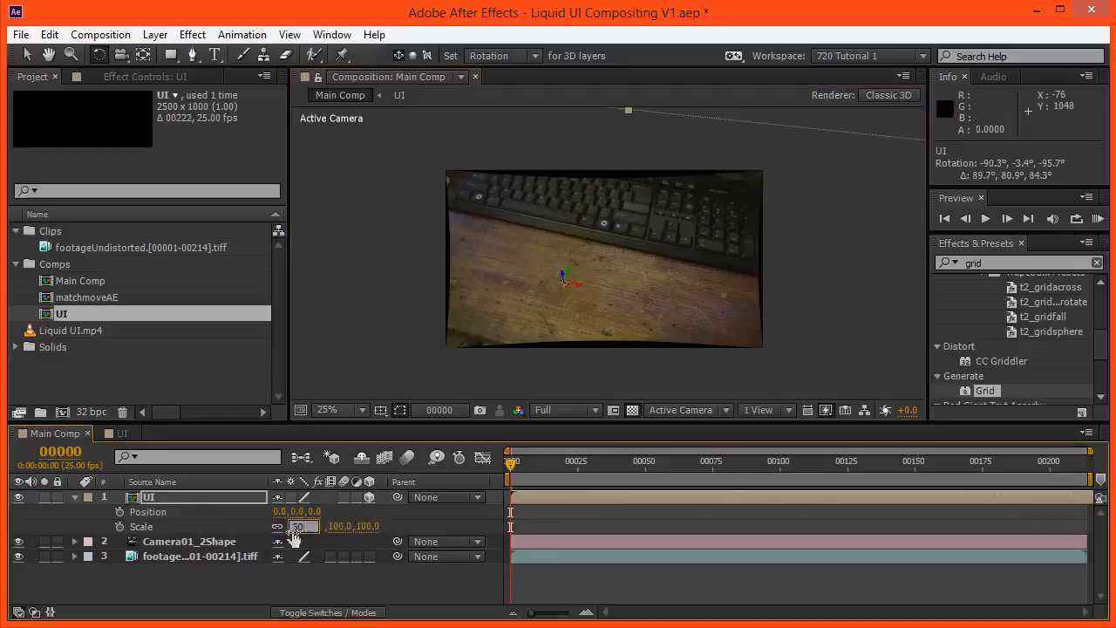
text(50)
key(Return)
click(293, 526)
text(30)
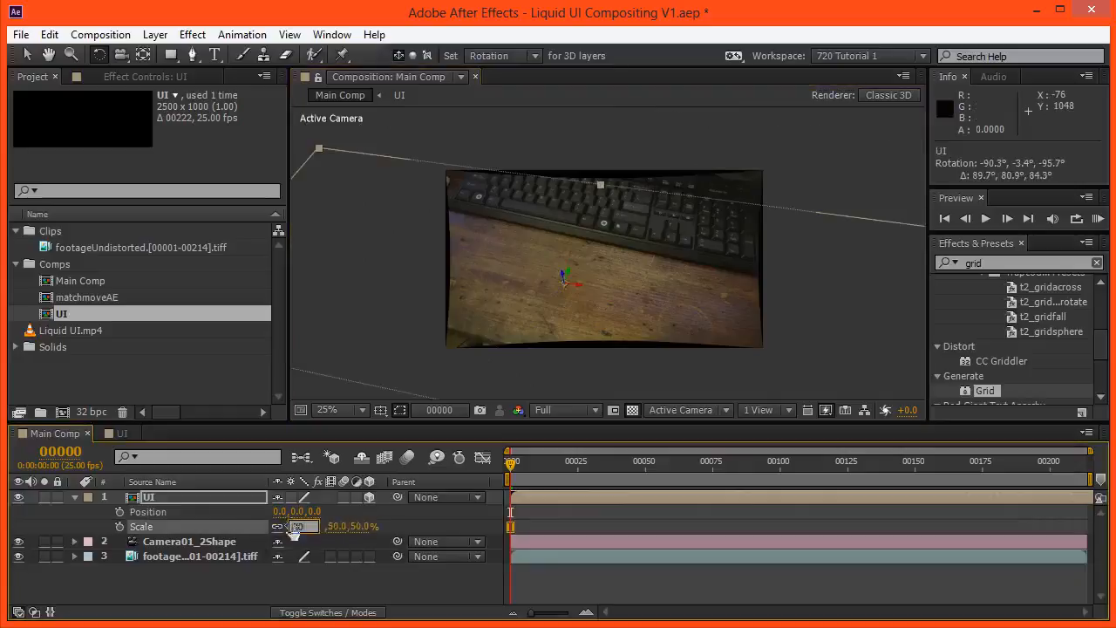
key(Return)
- Set the UI layer's X rotation to -90°, Y rotation to 0° and Z rotation to -90°
key(r)
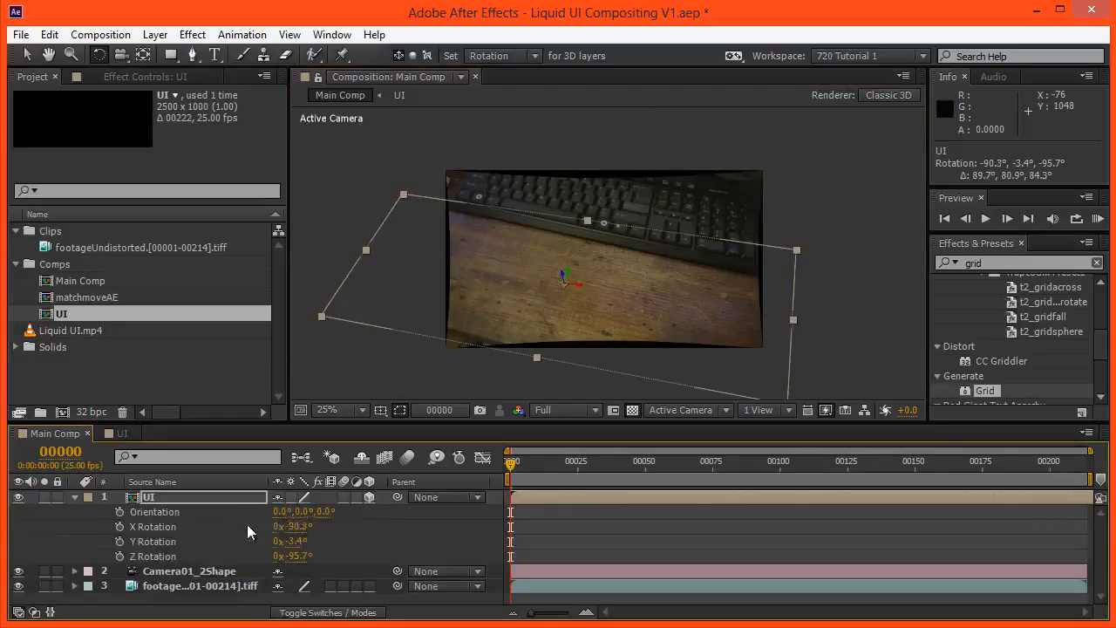
click(296, 527)
text(-90)
key(Tab)
text(0)
key(Tab)
text(-90)
key(Return)
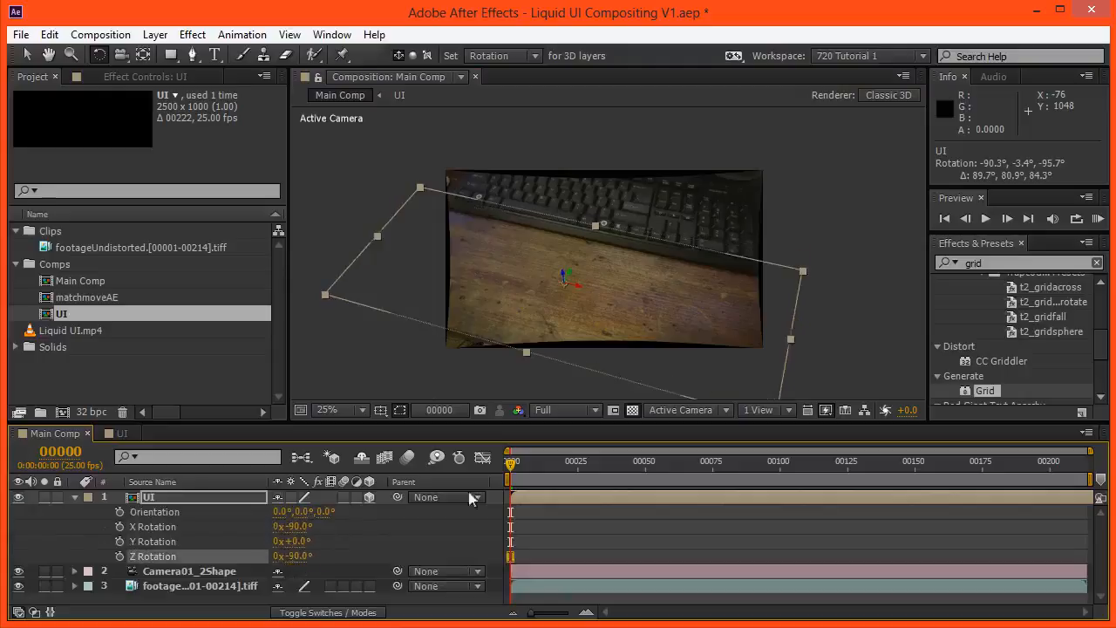
- At frame 55, shift the UI layer along the Z axis to a position of about 0, 0, 64
drag(515, 482, 659, 488)
key(v)
drag(546, 290, 560, 293)
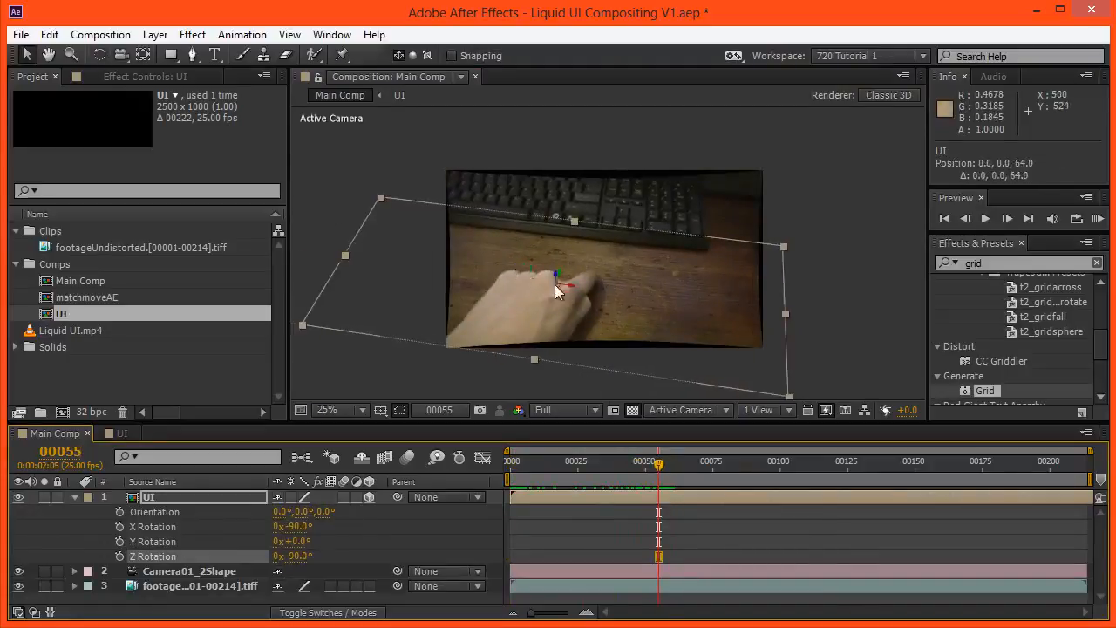
- Examine the footage around frames 48 to 55 for the moment the fingertip touches the desk, stopping at frame 55
click(568, 466)
drag(568, 468, 642, 533)
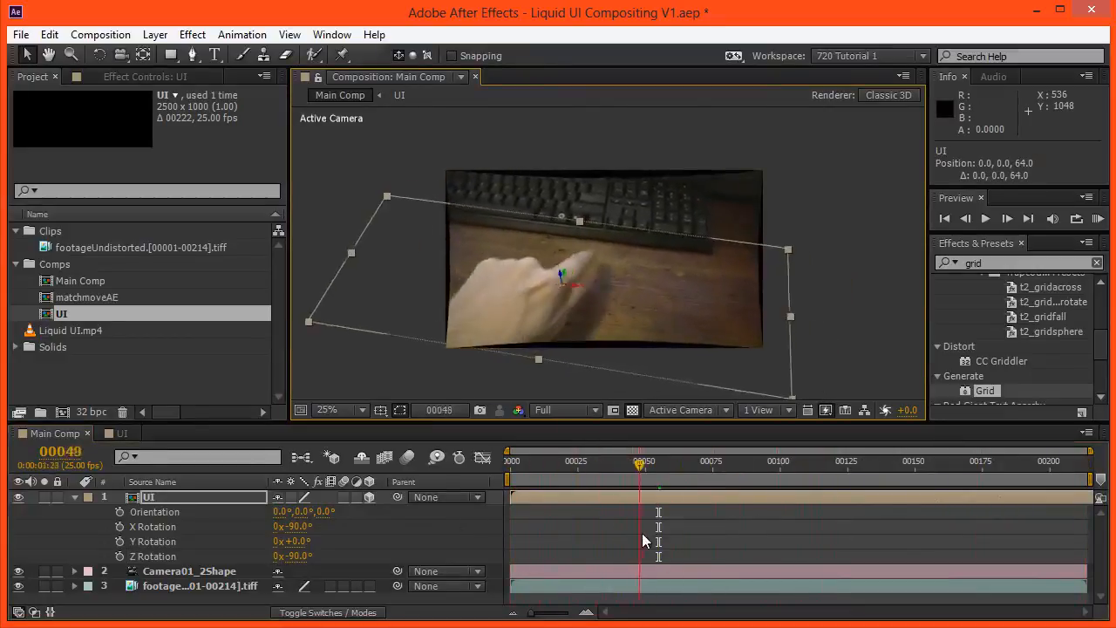
drag(447, 368, 436, 347)
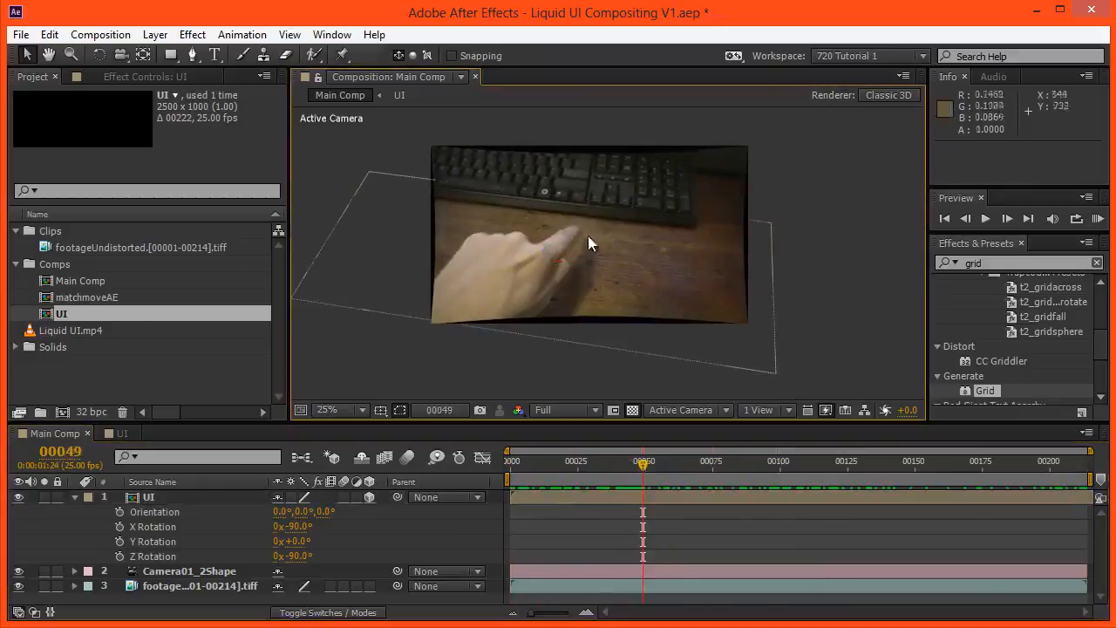
scroll(584, 274, up, 2)
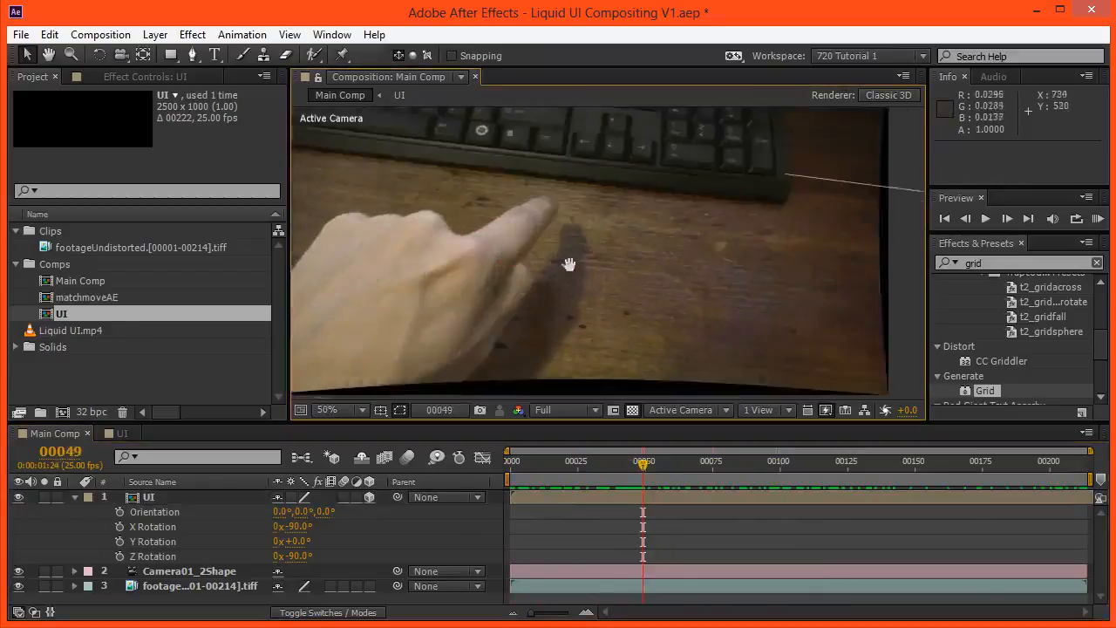
scroll(588, 279, up, 2)
drag(646, 467, 656, 465)
key(Page_Down)
key(Page_Up)
key(Page_Down)
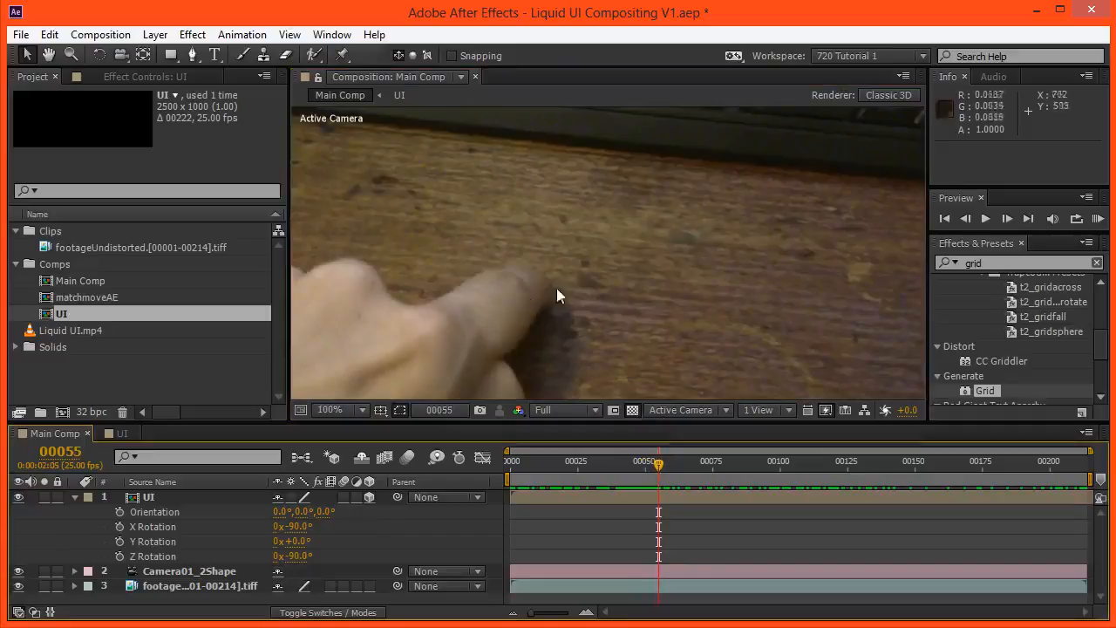
scroll(560, 315, up, 3)
scroll(559, 308, down, 1)
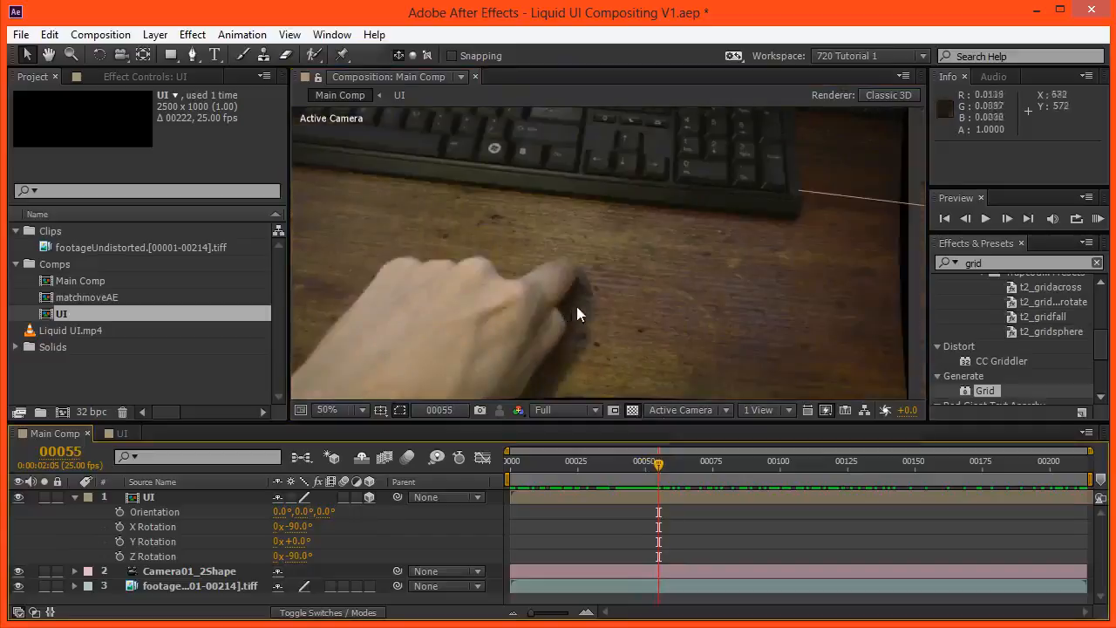
- In the UI composition, create a white 20 x 20 px solid named click 1
double_click(181, 493)
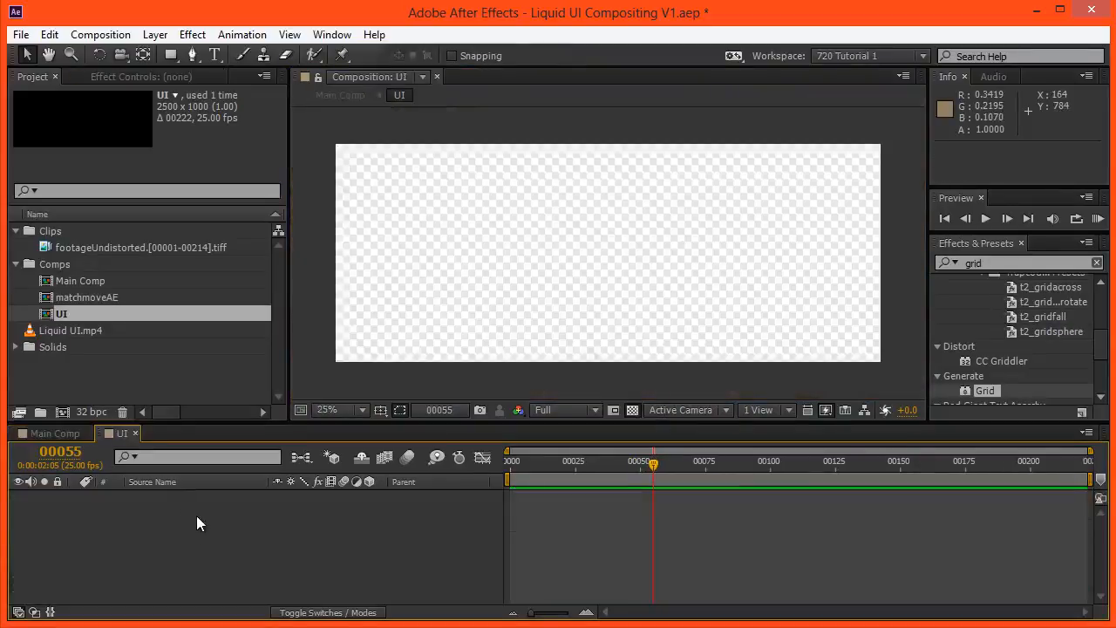
key(ctrl+y)
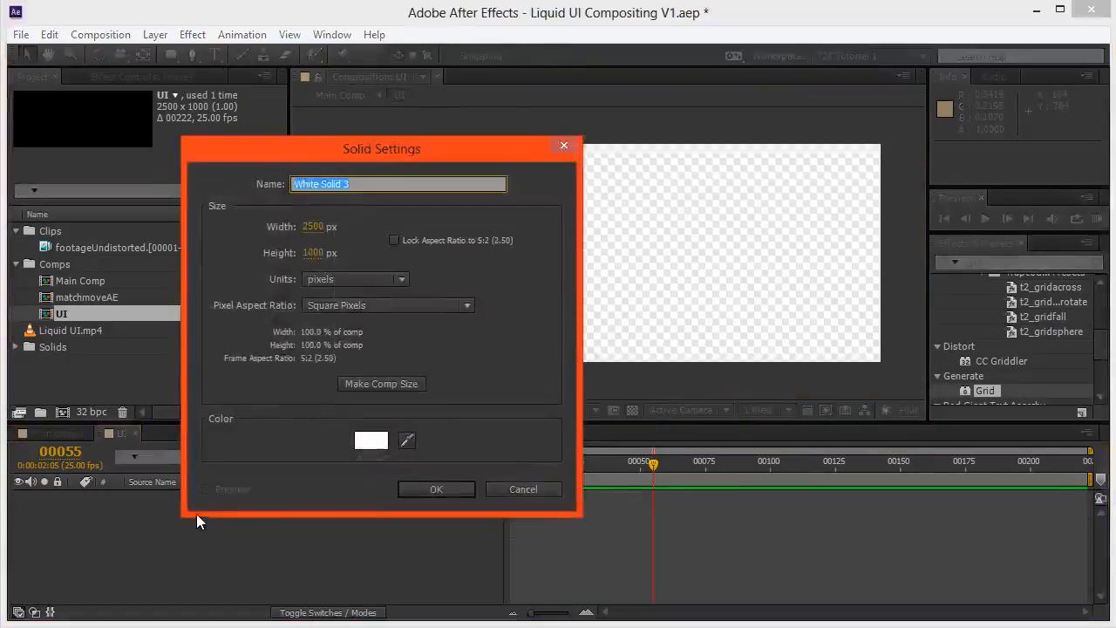
text(click )
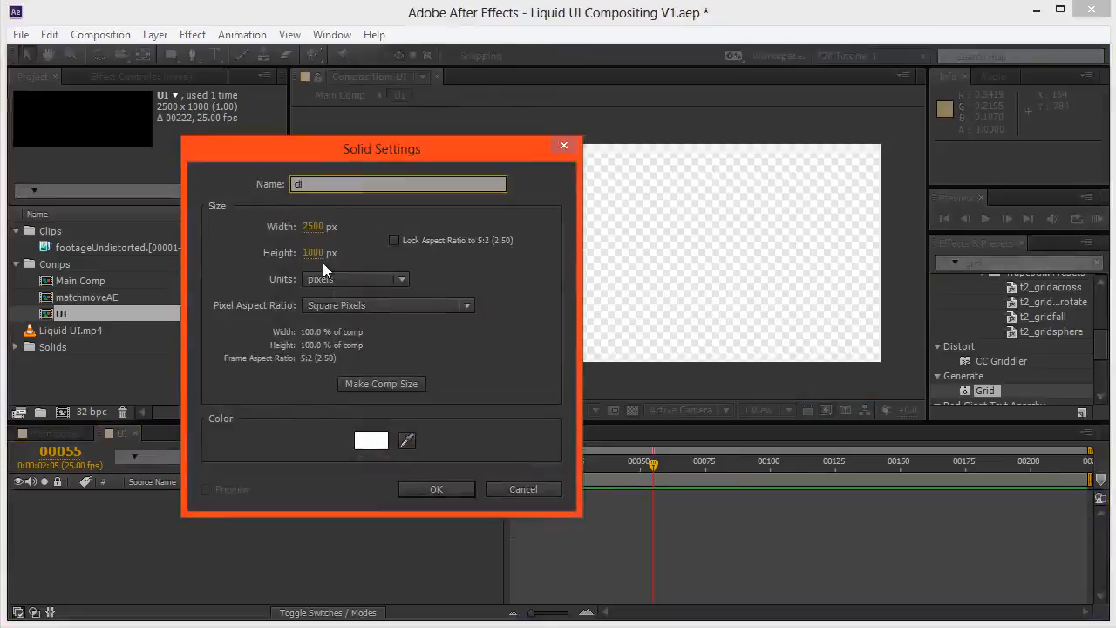
text(1)
click(314, 226)
text(20)
click(311, 254)
text(20)
key(Return)
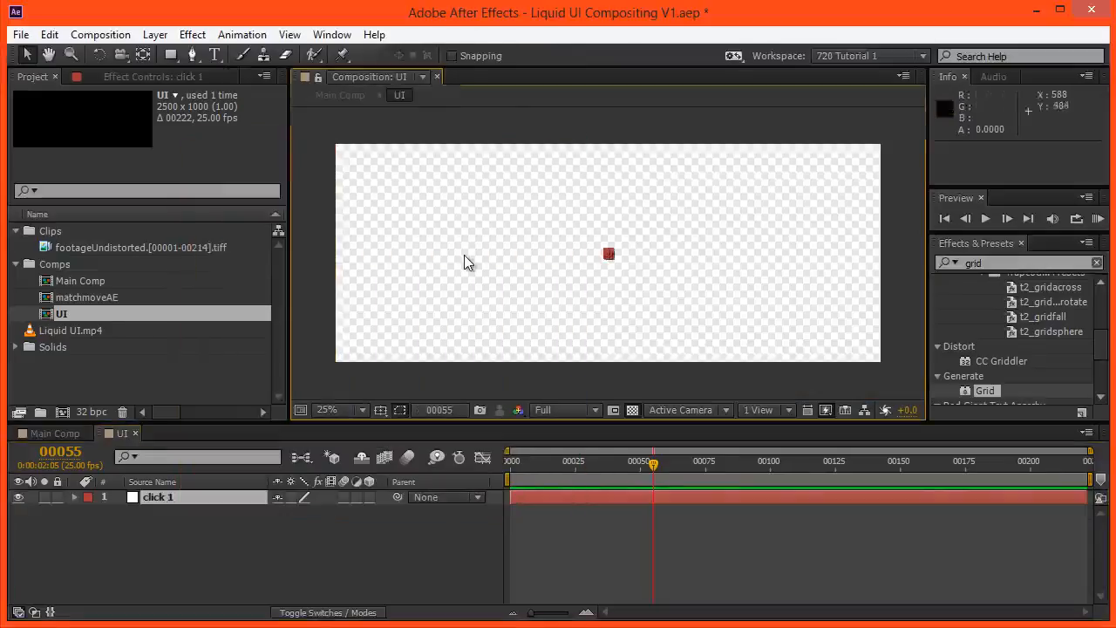
- Lock the Main Comp viewer and open the UI composition in a second viewer beside it
click(353, 96)
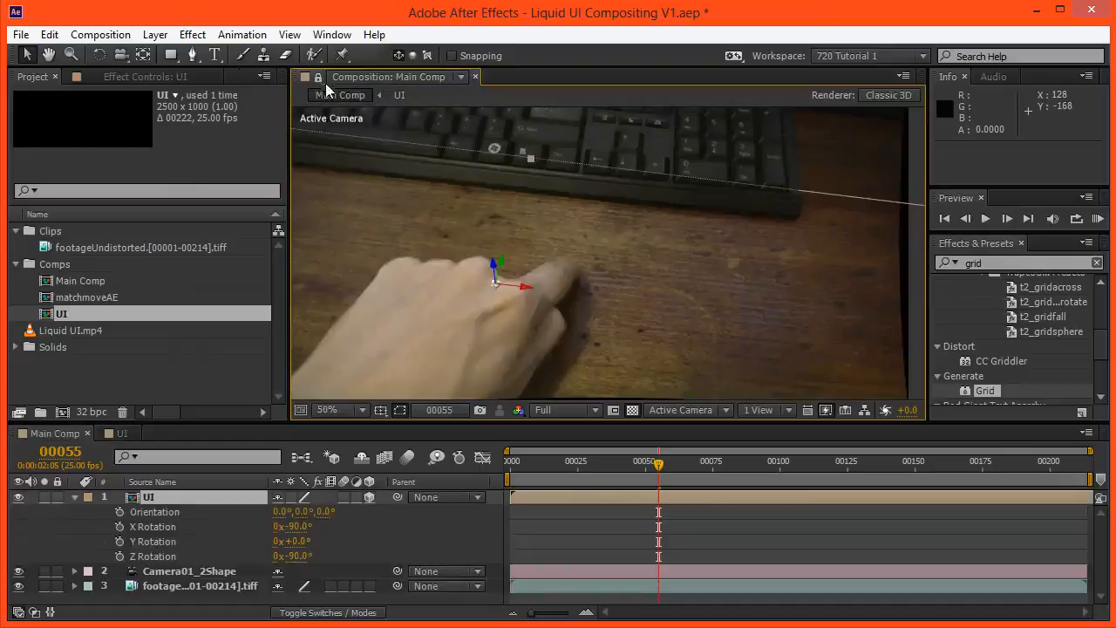
click(399, 95)
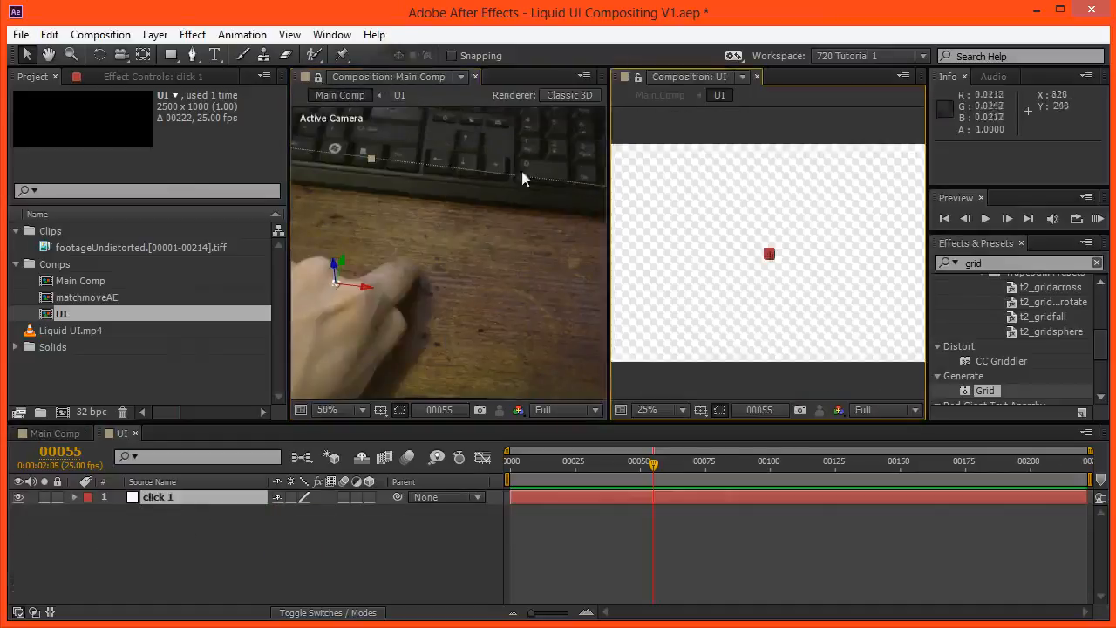
drag(402, 225, 432, 208)
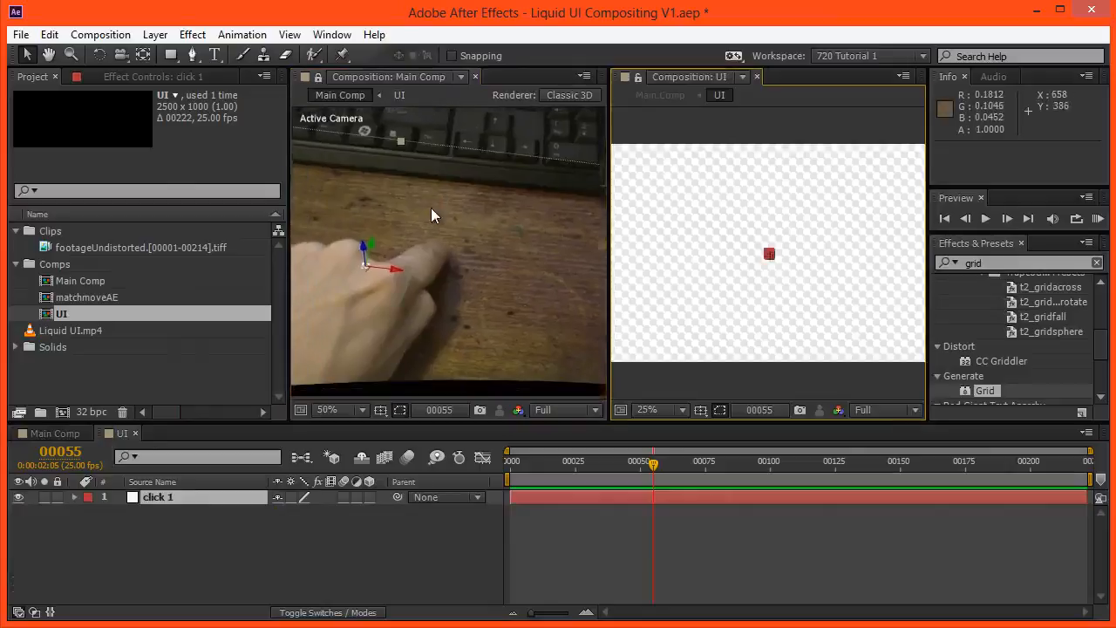
- Nudge the click 1 solid to about 1442.5, 420 so it sits on the fingertip in Main Comp
scroll(771, 262, up, 2)
scroll(770, 262, up, 6)
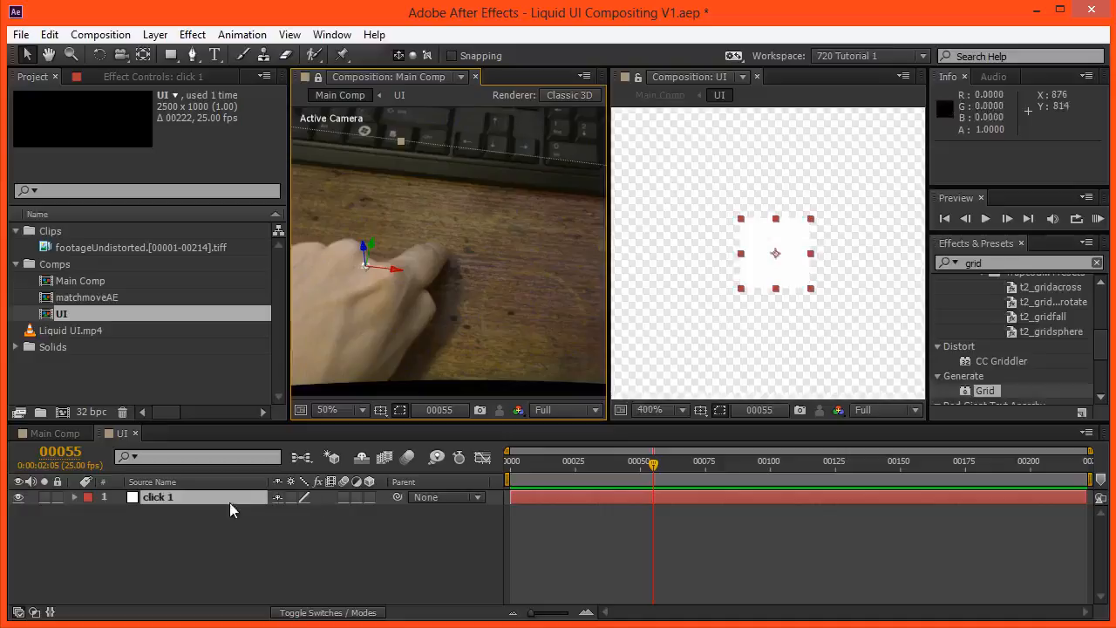
click(230, 504)
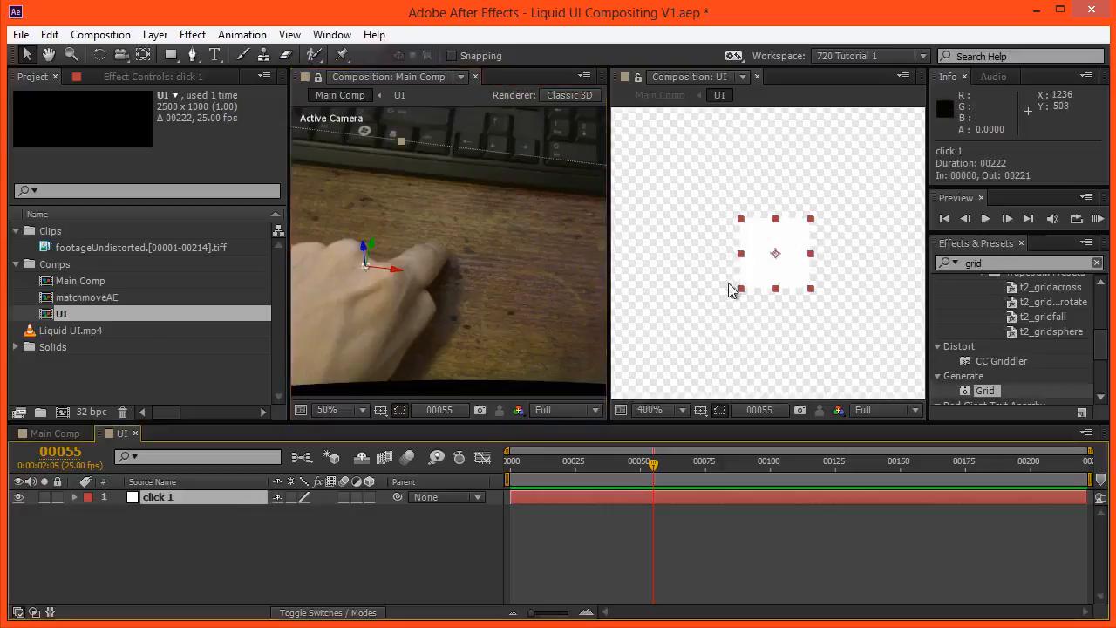
key(shift+Right)
key(shift+Right)
key(shift+Right)
key(shift+Right)
key(shift+Right)
key(shift+Right)
key(shift+Right)
key(shift+Right)
key(shift+Right)
key(shift+Right)
key(shift+Right)
key(shift+Right)
key(shift+Right)
key(shift+Right)
key(shift+Right)
scroll(796, 272, down, 2)
key(shift+Right)
key(shift+Right)
key(shift+Right)
key(shift+Right)
key(shift+Right)
key(shift+Right)
key(shift+Right)
key(shift+Right)
key(shift+Right)
key(shift+Right)
key(shift+Up)
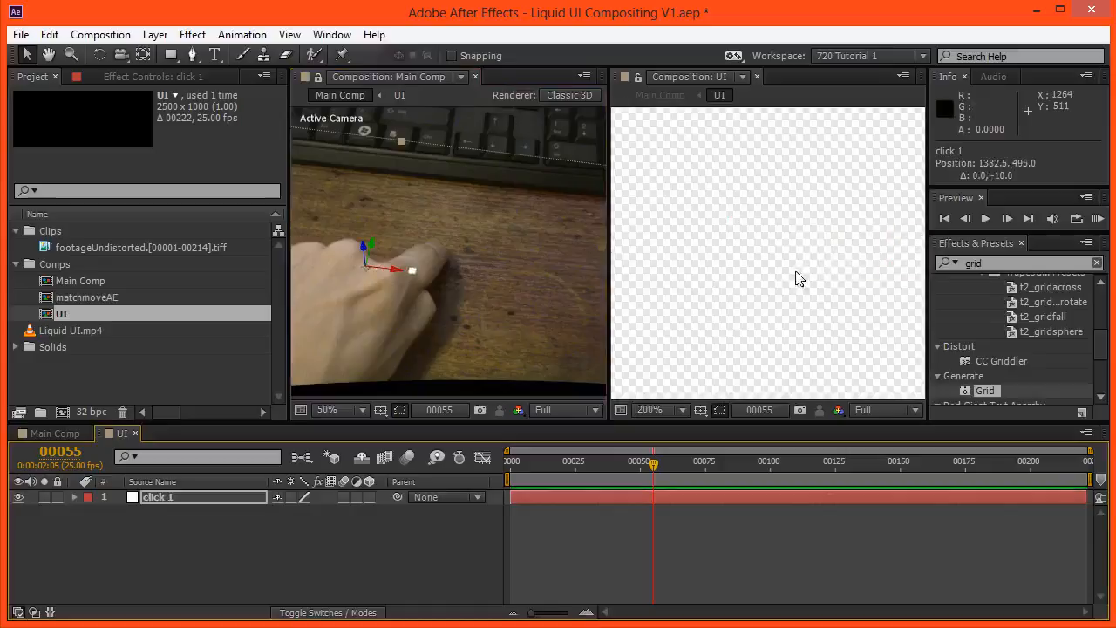
key(shift+Right)
key(shift+Right)
key(shift+Right)
key(shift+Up)
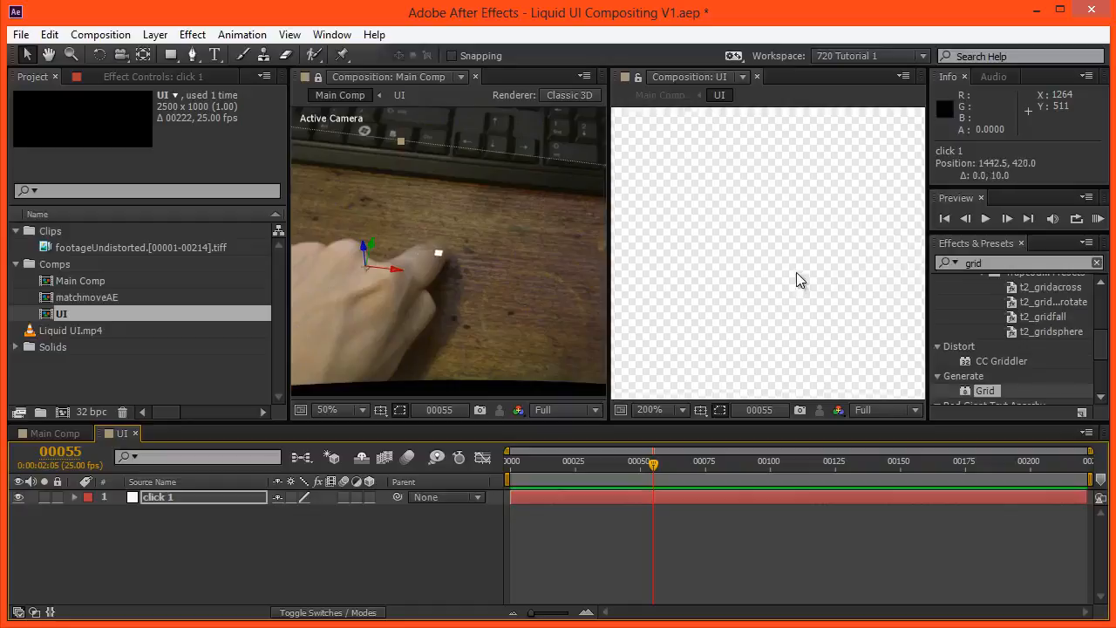
- Trim the click 1 layer so that it starts at frame 55
key(shift+slash)
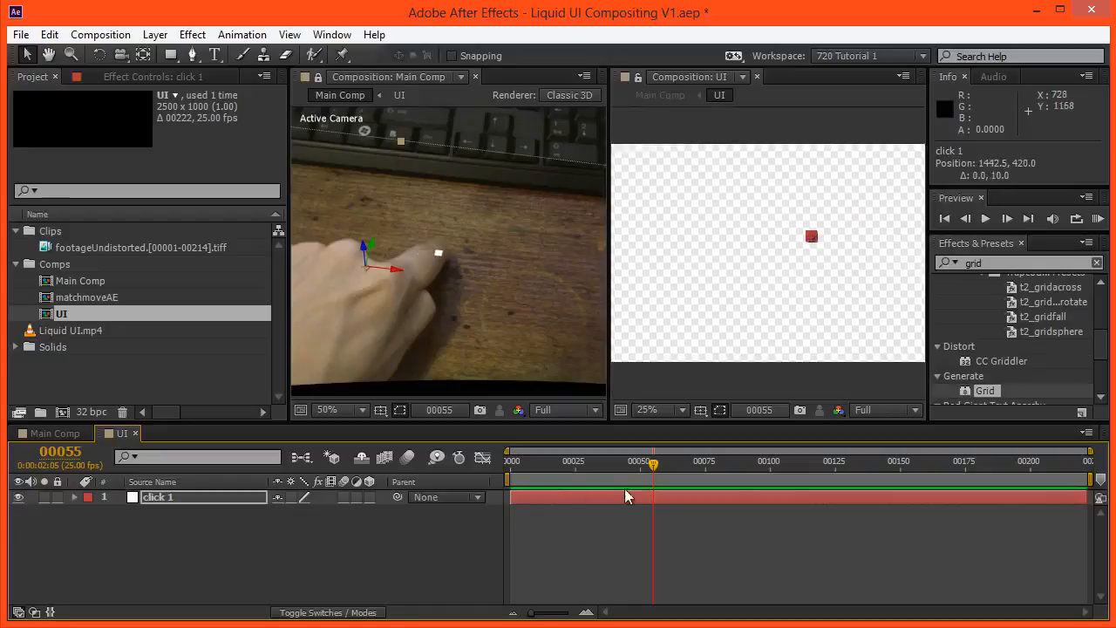
click(637, 497)
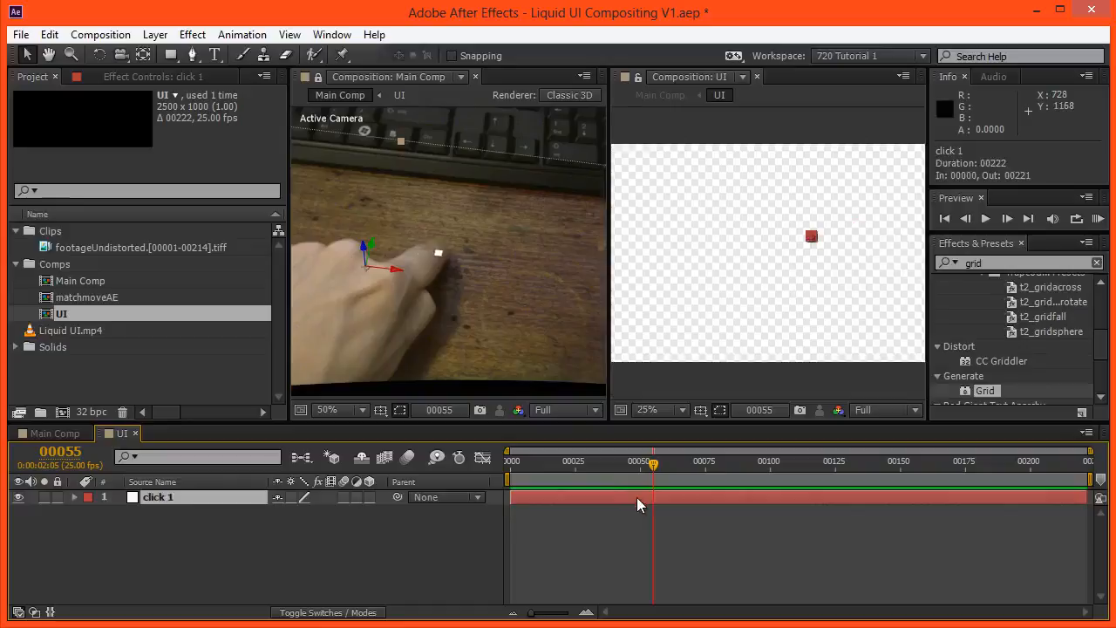
key(alt+bracketleft)
click(632, 516)
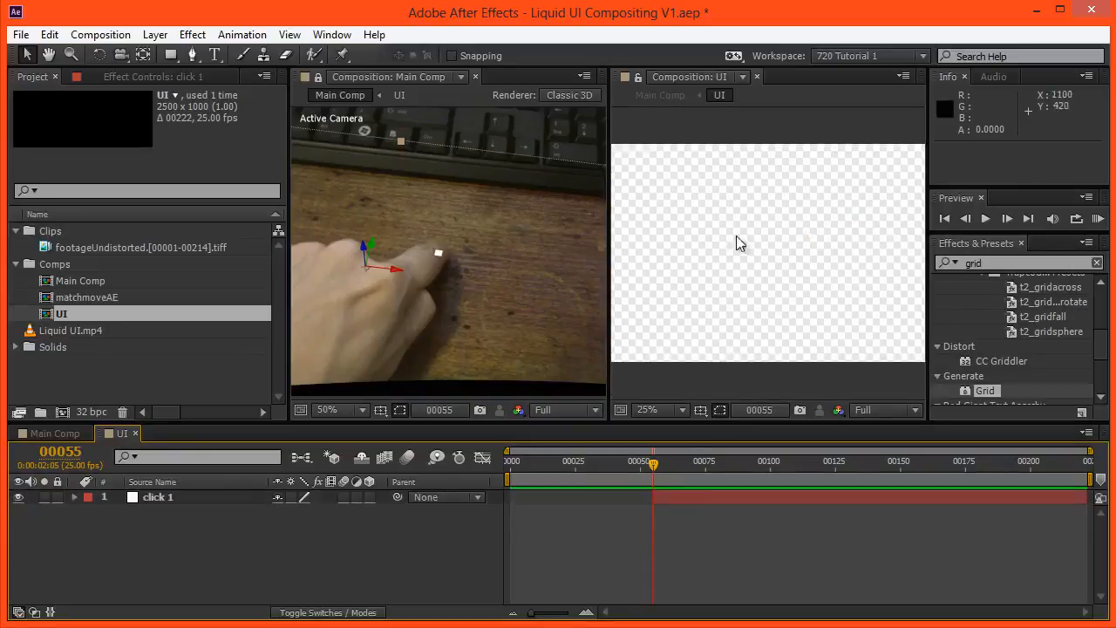
- Maximize the UI composition viewer and turn off its transparency grid
key(grave)
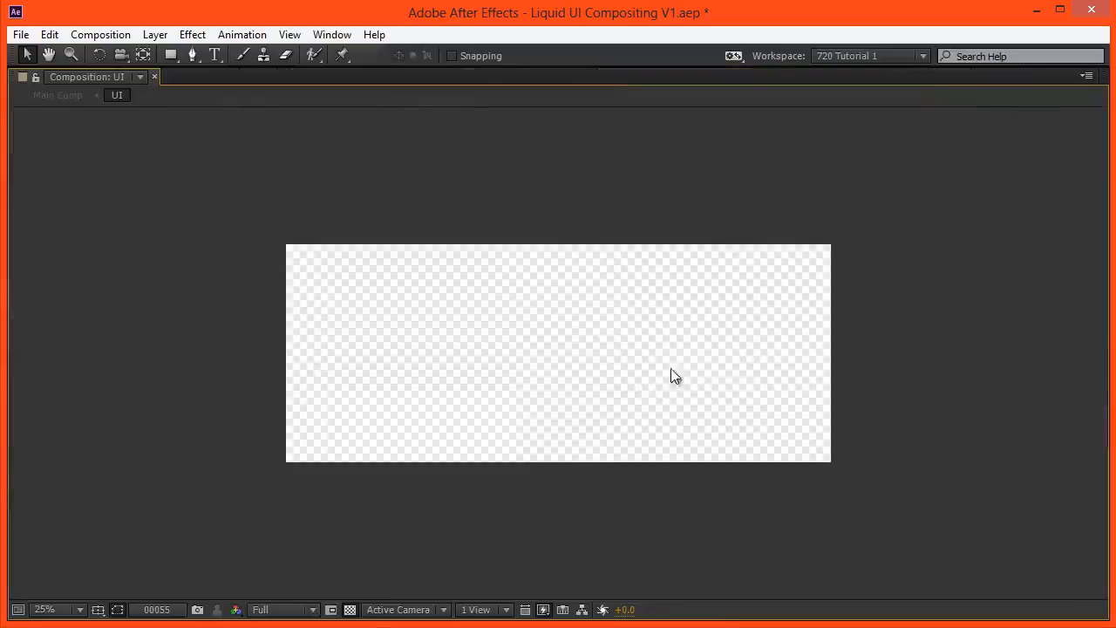
click(350, 609)
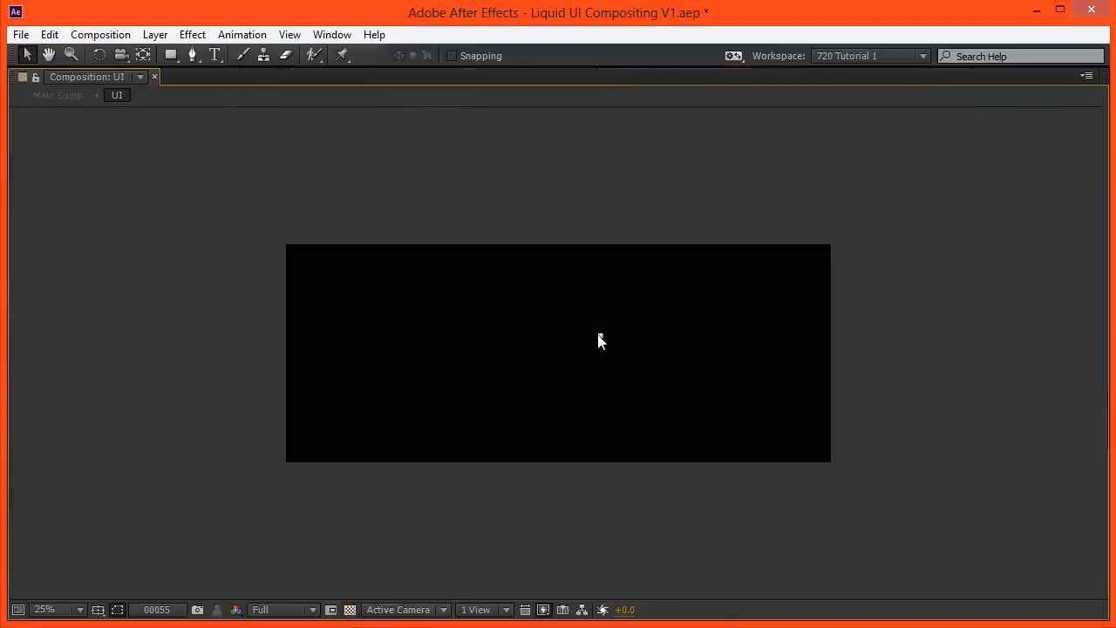
- Restore the side-by-side viewer layout, compare frames 54 and 55, and show the whole UI composition at 12.5%
key(grave)
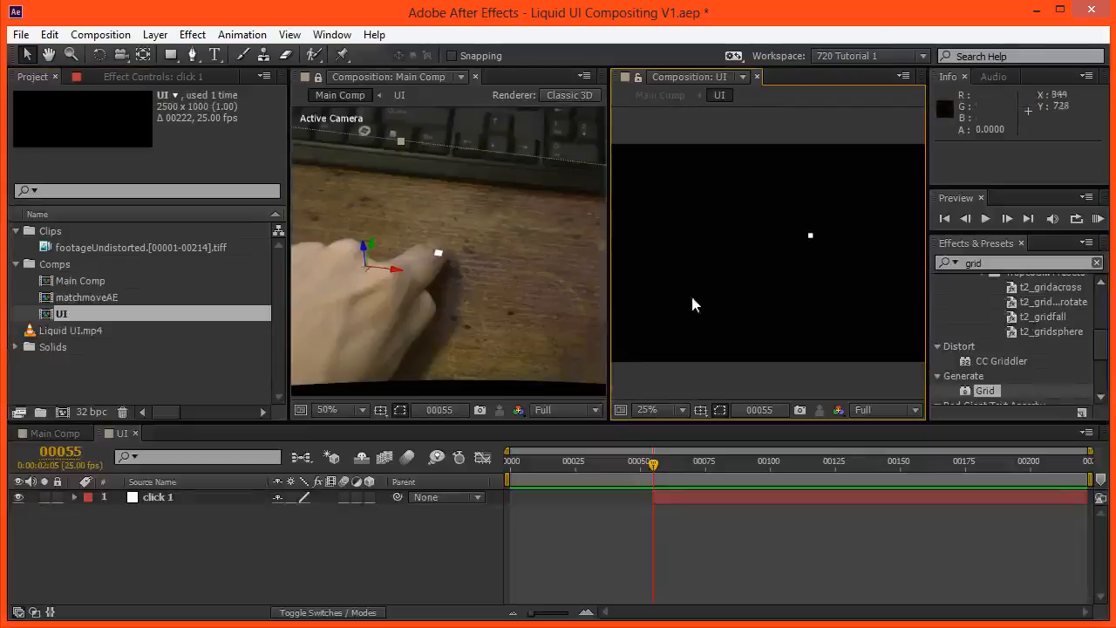
scroll(755, 301, up, 2)
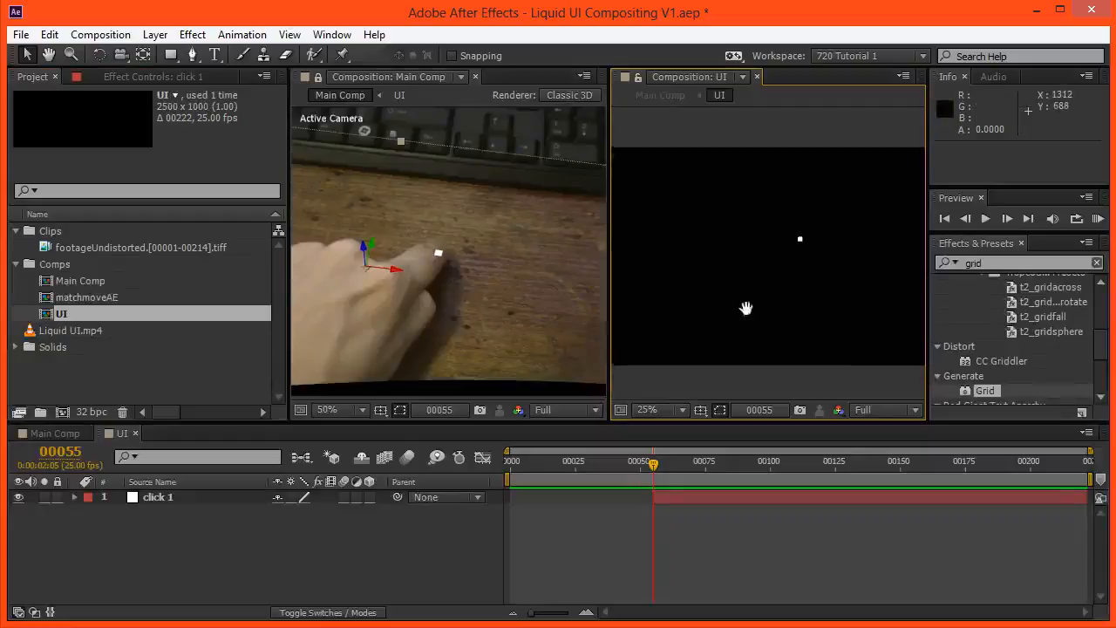
key(Page_Up)
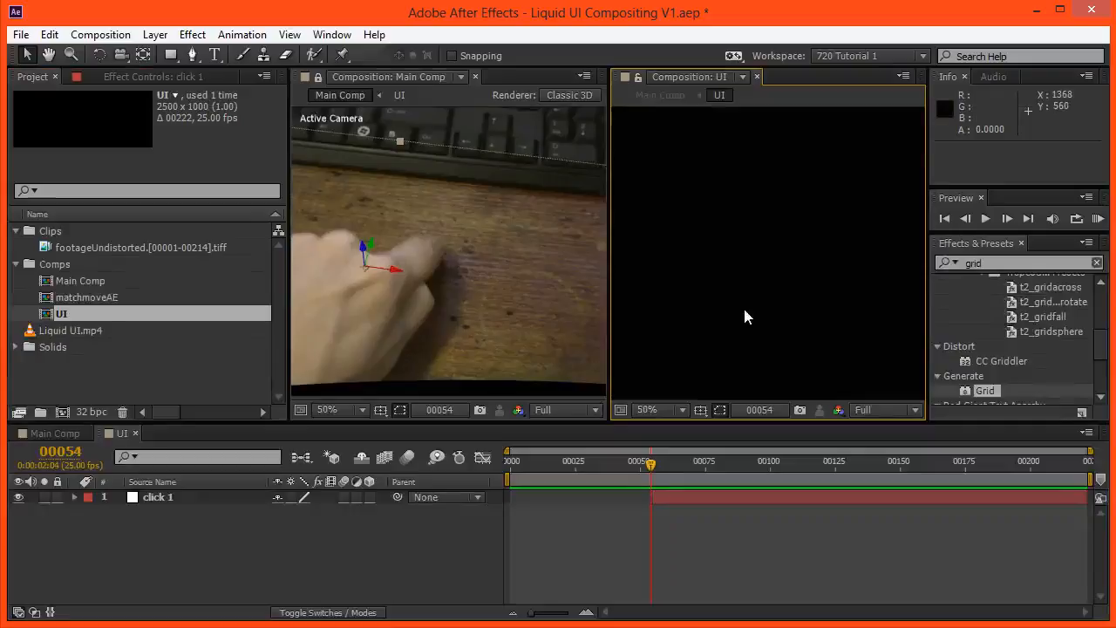
key(Page_Down)
scroll(773, 249, down, 2)
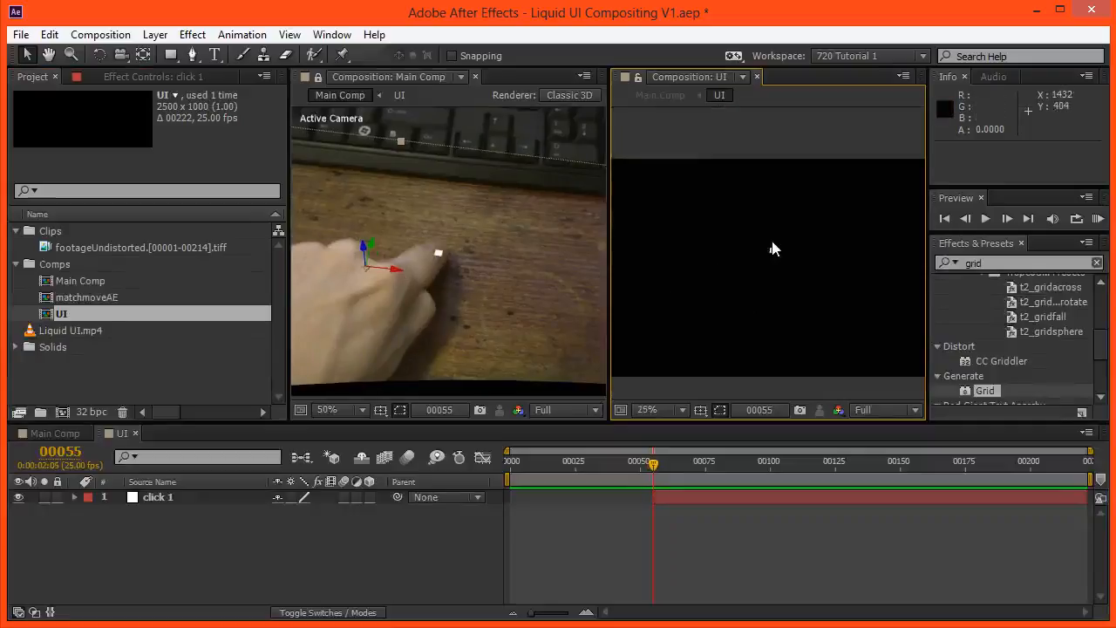
scroll(772, 257, down, 1)
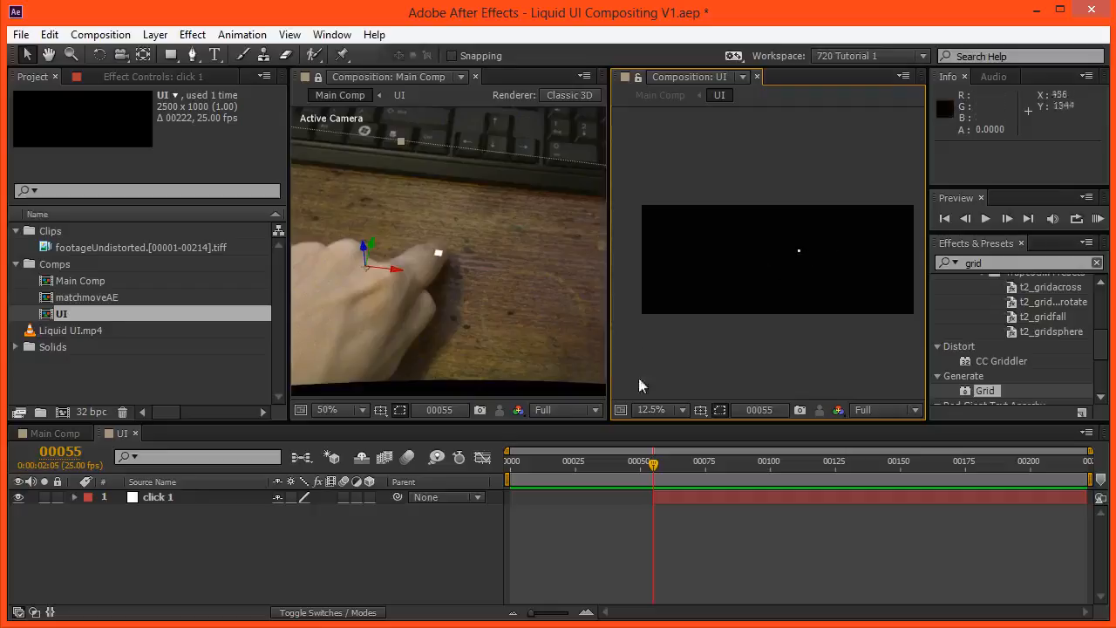
drag(756, 288, 789, 289)
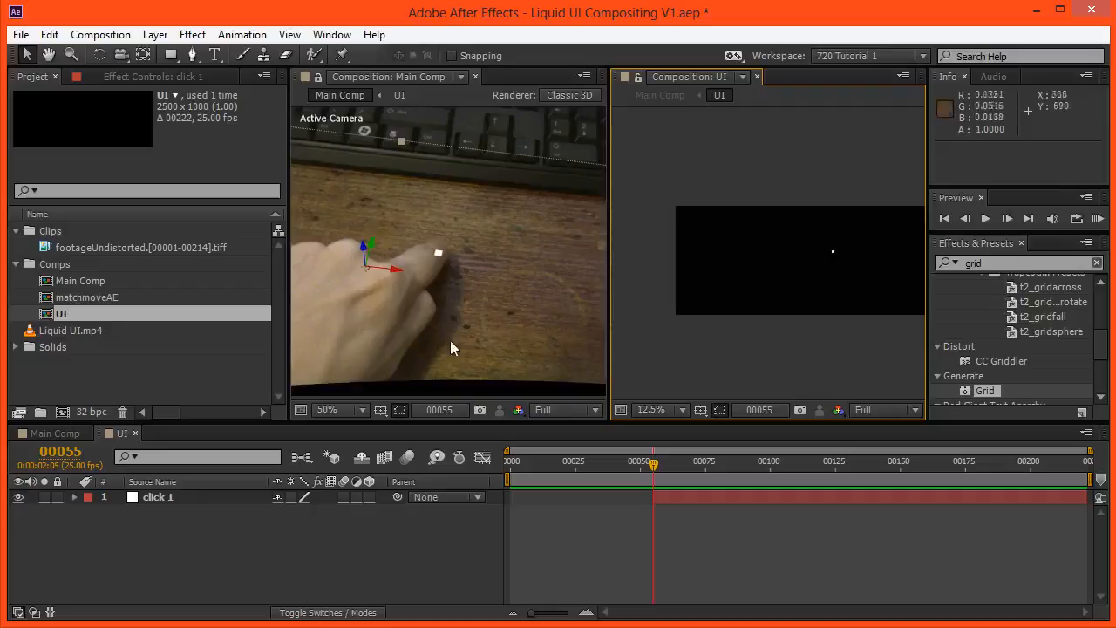
- Find the second finger touch at frame 80, duplicate the click 1 layer and move the copy's start to that frame
drag(437, 340, 528, 334)
key(space)
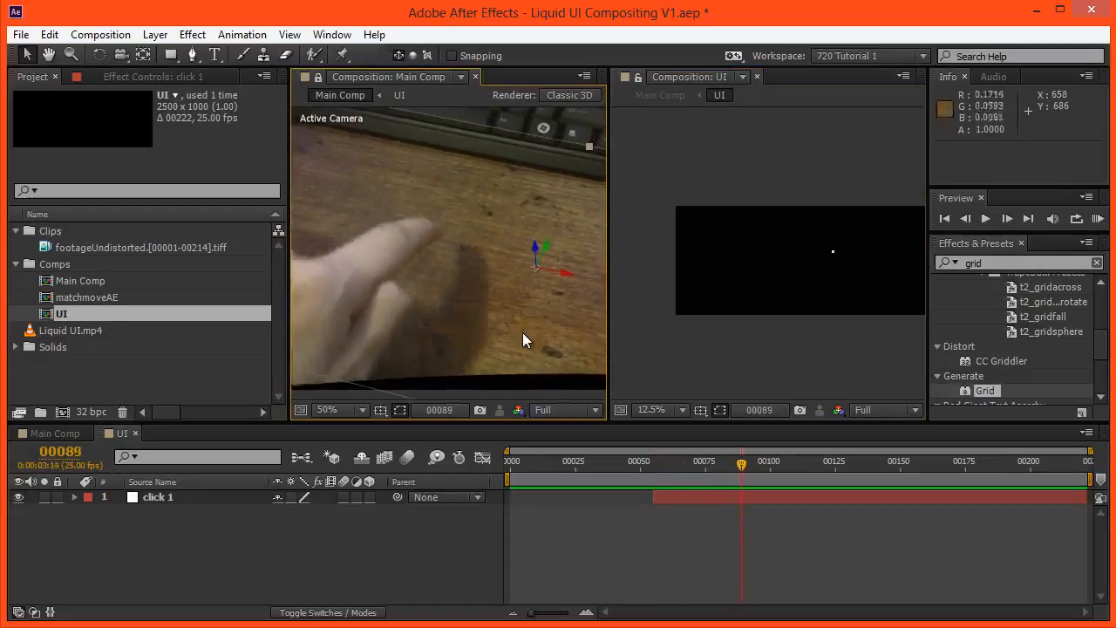
key(shift+Page_Up)
key(Page_Down)
key(Page_Down)
key(Page_Down)
key(Page_Down)
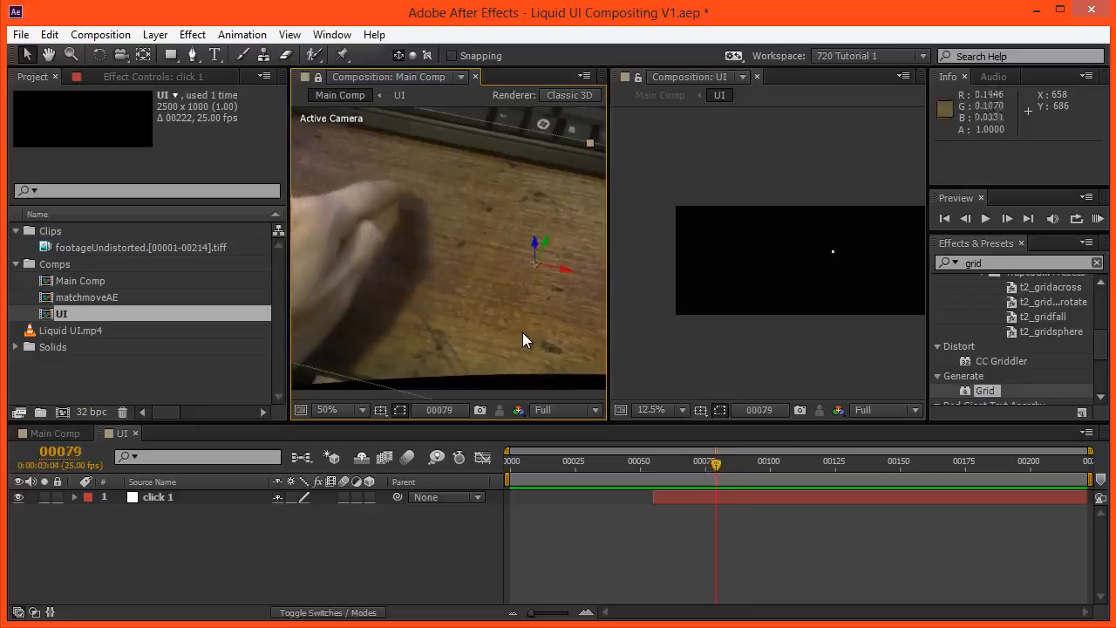
click(670, 497)
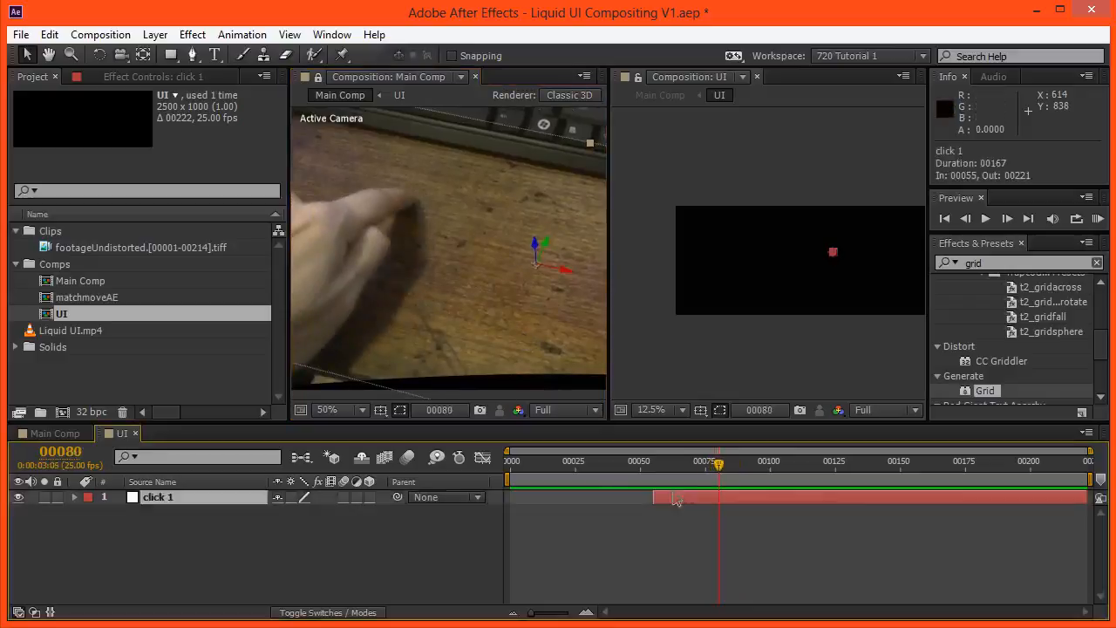
key(ctrl+d)
key(alt+bracketleft)
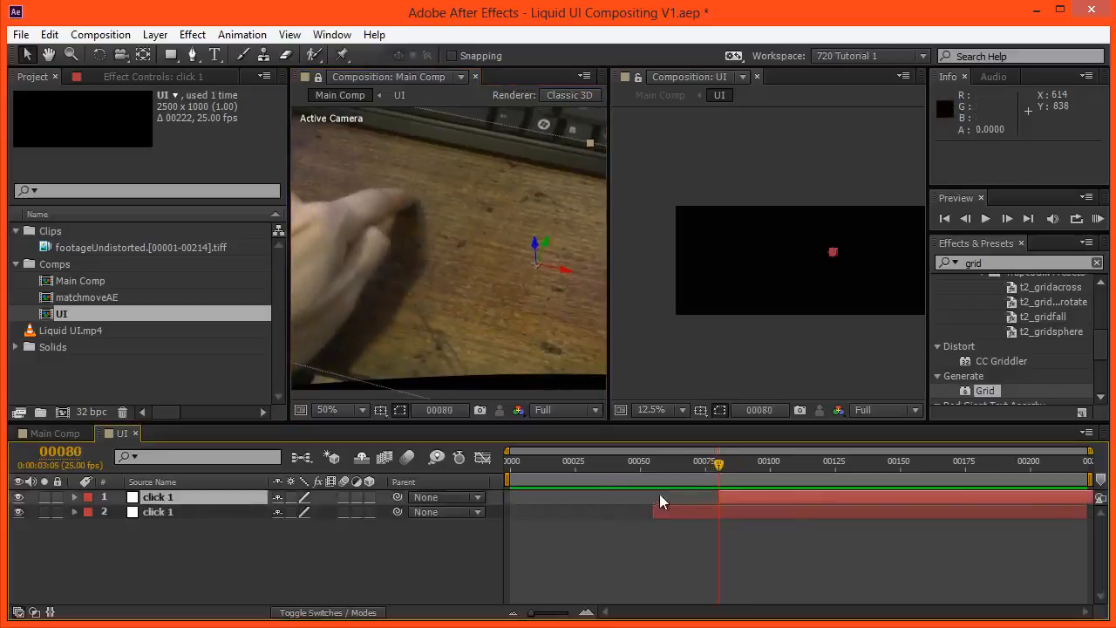
- Rename the copy starting at frame 80 as click 2 and try to move it onto the fingertip in Main Comp
key(Return)
text(click)
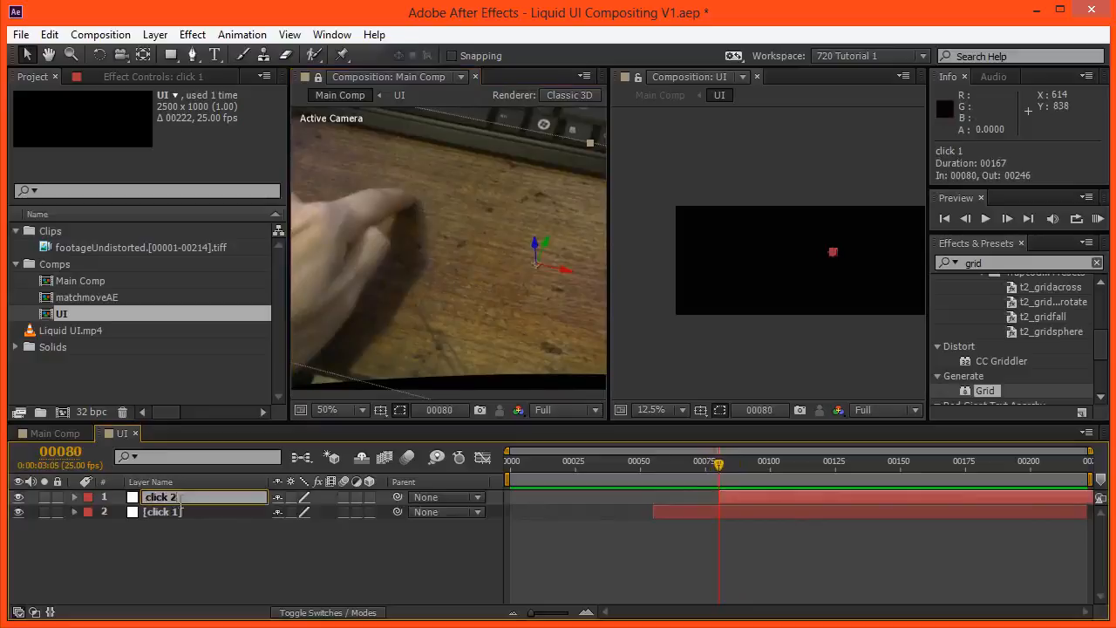
key(Return)
drag(392, 276, 446, 312)
drag(520, 310, 482, 318)
drag(487, 259, 463, 289)
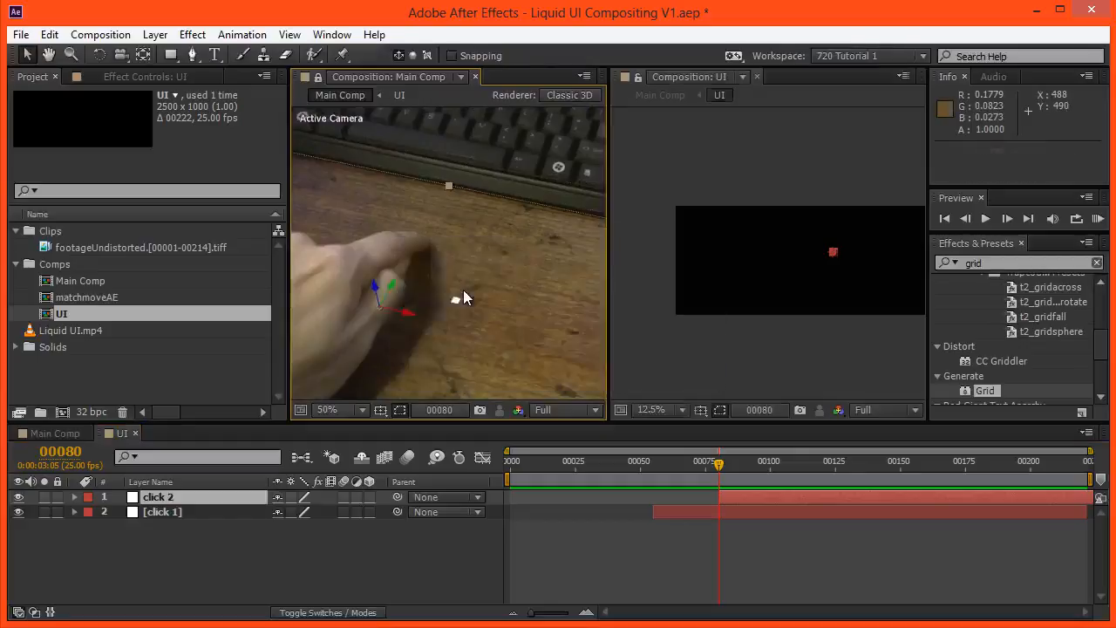
- Undo the accidental moves of the UI layer in Main Comp and the renaming of the copied layer
scroll(463, 291, down, 4)
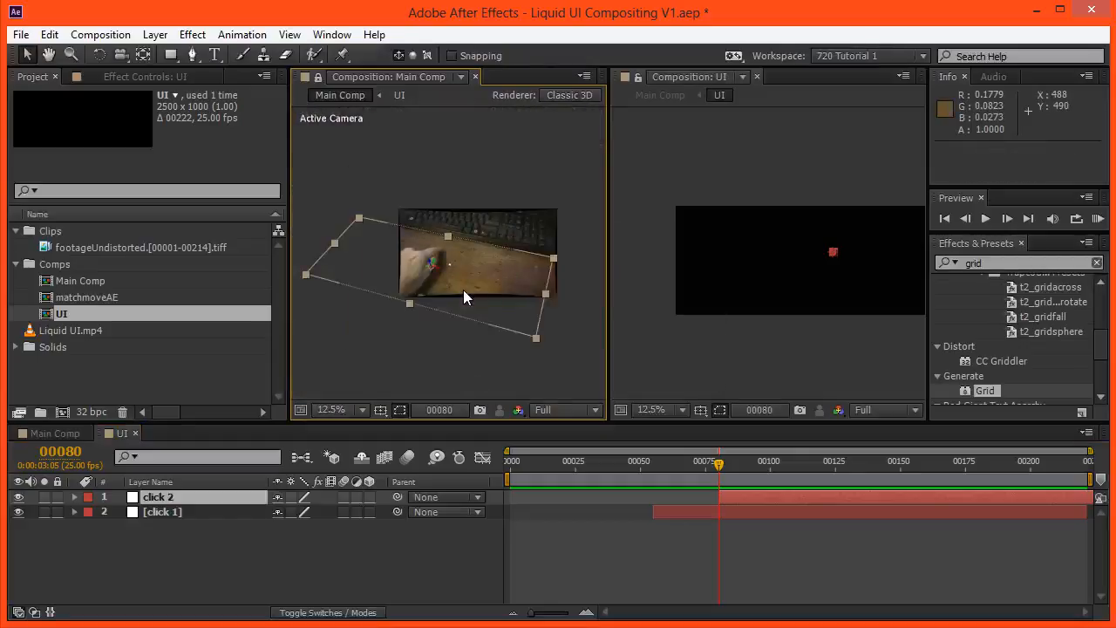
key(ctrl+z)
key(ctrl+z)
key(ctrl+z)
key(ctrl+z)
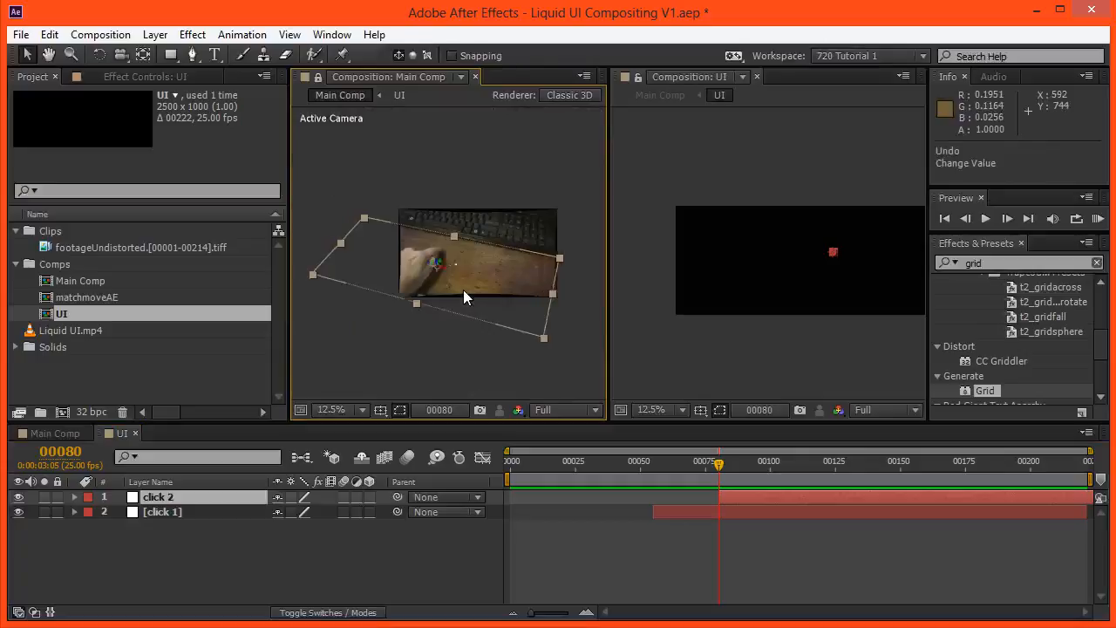
key(ctrl+z)
key(ctrl+z)
key(ctrl+z)
key(ctrl+z)
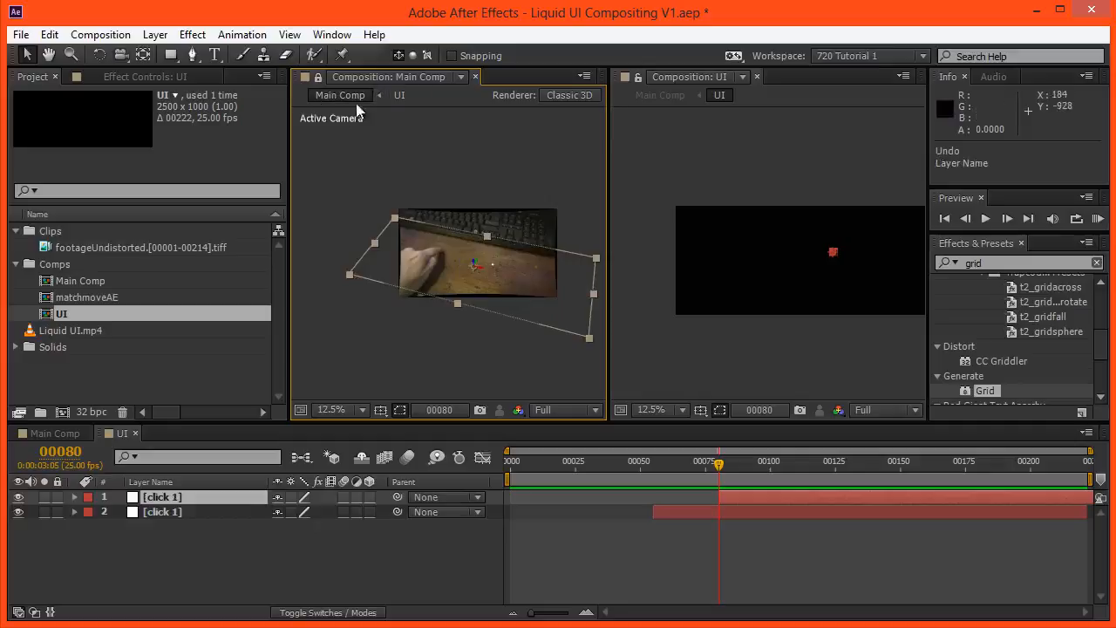
- Nudge the copied click solid in the UI composition to 810.5, 388 so it sits on the fingertip in Main Comp
click(746, 151)
click(204, 593)
click(189, 499)
click(747, 144)
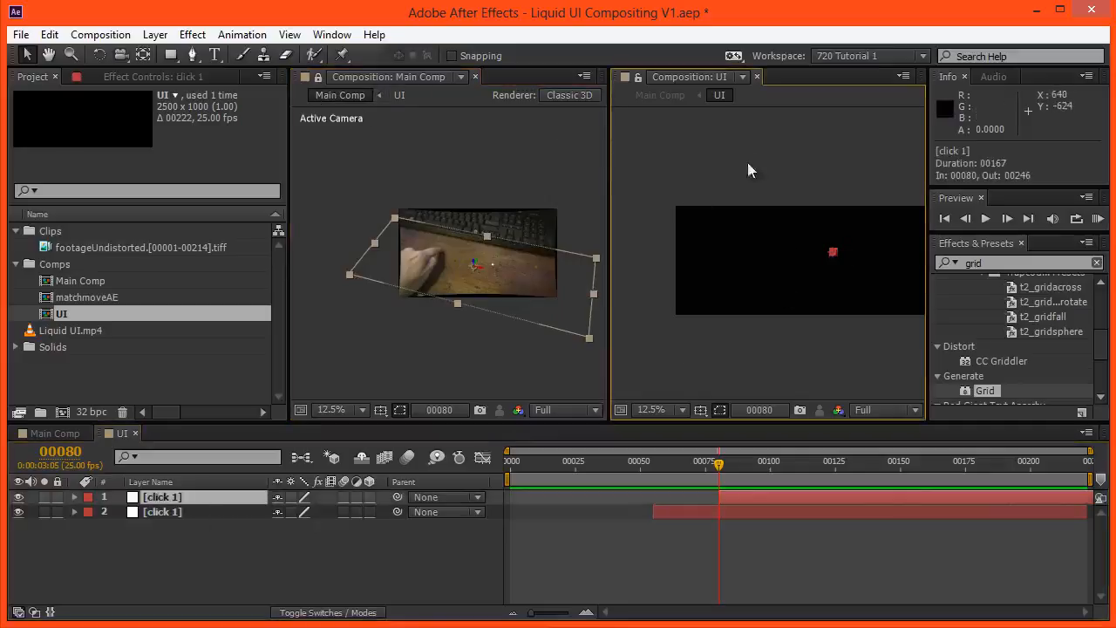
scroll(440, 304, up, 4)
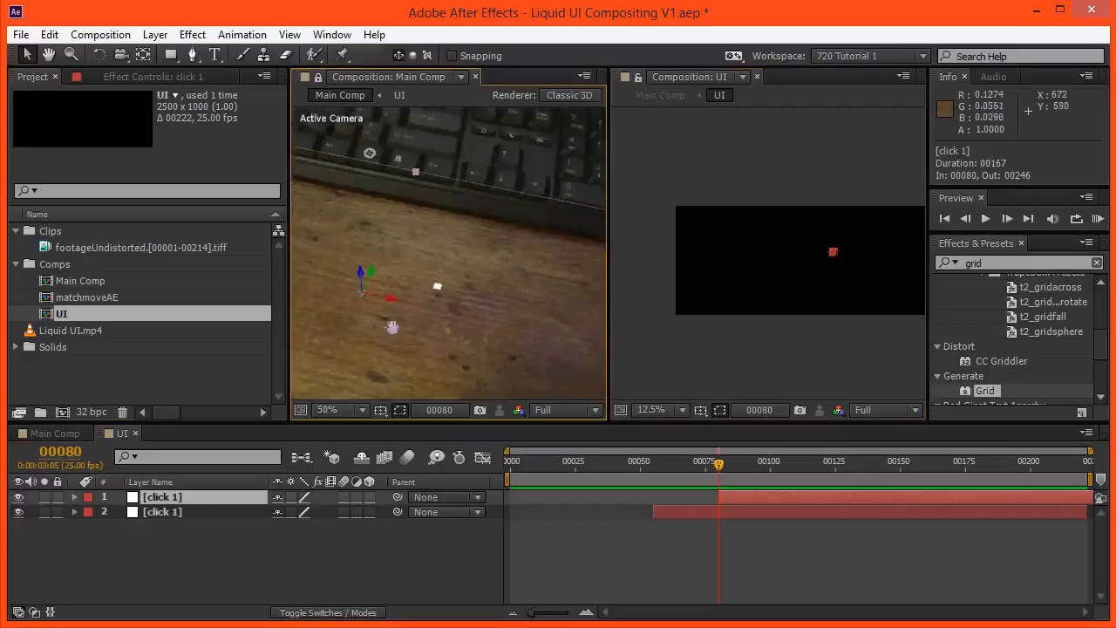
drag(367, 320, 452, 344)
scroll(485, 326, down, 2)
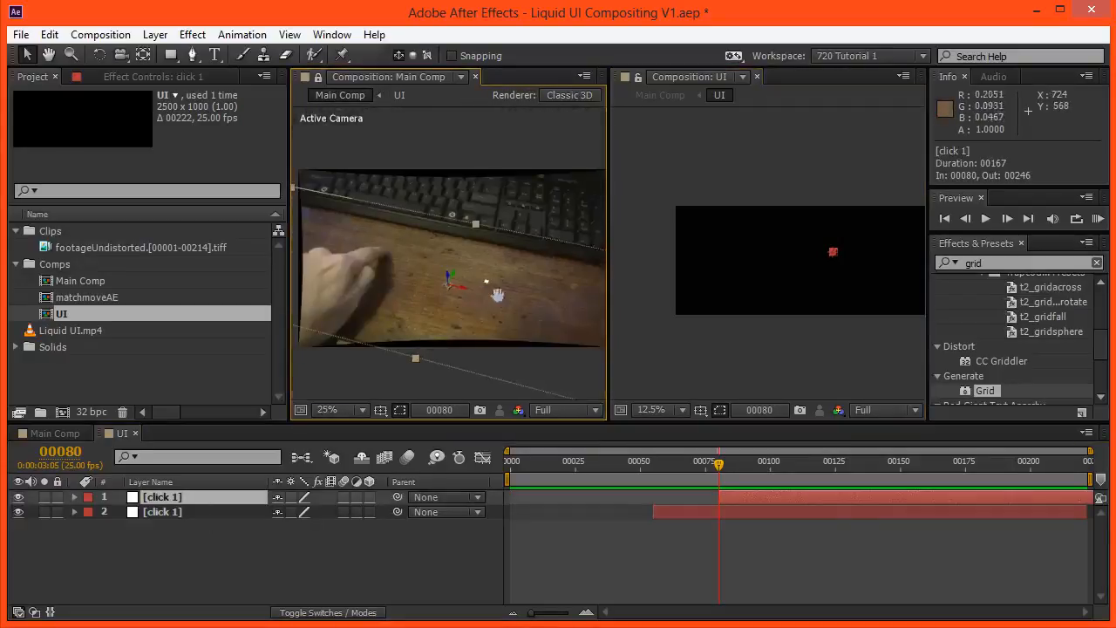
drag(472, 291, 524, 296)
click(726, 492)
click(745, 328)
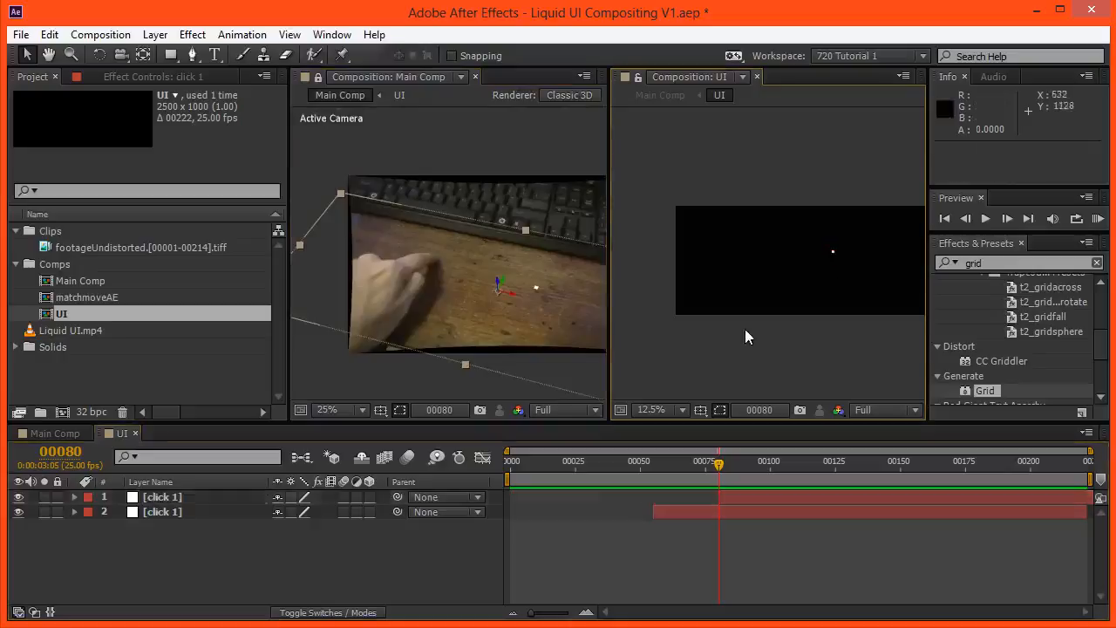
click(743, 493)
key(shift+Left)
key(shift+Left)
key(shift+Left)
key(shift+Right)
key(shift+Right)
key(shift+Right)
key(shift+Right)
key(shift+Right)
key(shift+Right)
key(shift+Right)
key(shift+Right)
key(shift+Right)
key(shift+Right)
key(shift+Right)
key(shift+Right)
key(shift+Right)
key(shift+Right)
key(shift+Right)
key(shift+Right)
scroll(492, 325, up, 2)
key(shift+Up)
key(shift+Up)
key(shift+Up)
key(shift+Up)
key(shift+Up)
key(shift+Up)
key(shift+Up)
key(shift+Up)
key(shift+Down)
key(shift+Down)
key(shift+Down)
key(shift+Down)
key(shift+Down)
key(shift+Down)
key(shift+Down)
key(shift+Down)
key(Up)
key(Up)
key(Up)
key(Up)
key(Up)
key(Up)
key(Up)
key(Up)
key(Up)
key(Up)
key(Up)
key(Up)
key(Up)
key(Up)
key(Up)
key(Up)
key(Up)
key(Up)
key(Up)
key(Up)
key(Right)
key(Right)
key(Right)
key(Right)
key(Right)
key(Right)
key(Right)
key(Right)
key(Right)
key(Left)
key(Down)
key(Down)
key(Down)
key(Down)
key(Down)
key(Down)
key(Down)
key(Down)
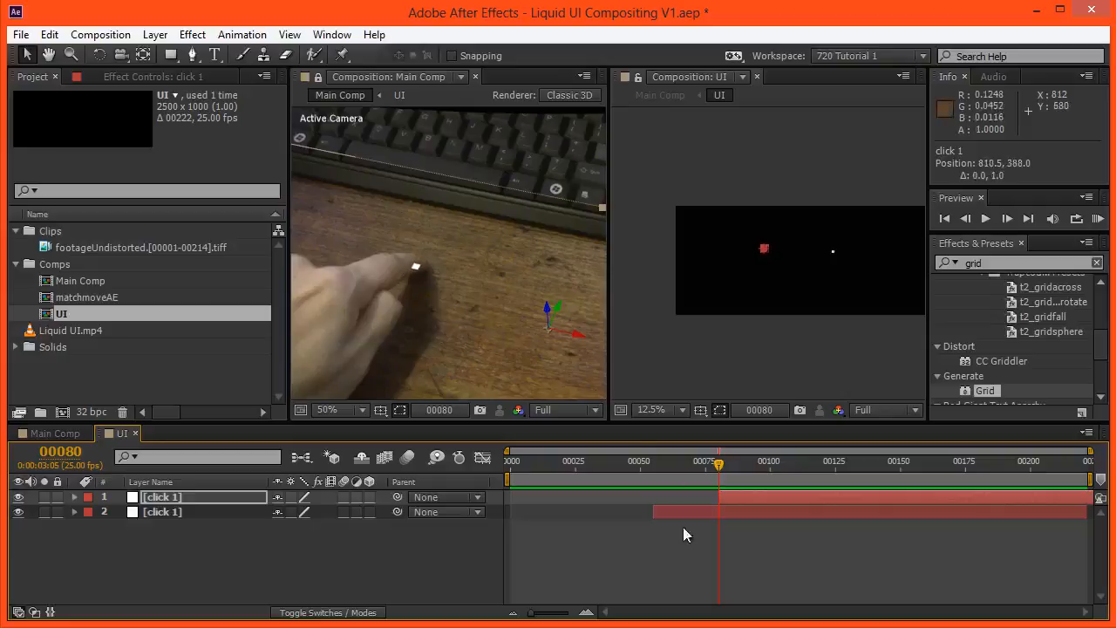
- Go to the third finger touch at frame 107 and duplicate the click layer that starts at frame 80
click(706, 520)
drag(506, 340, 456, 304)
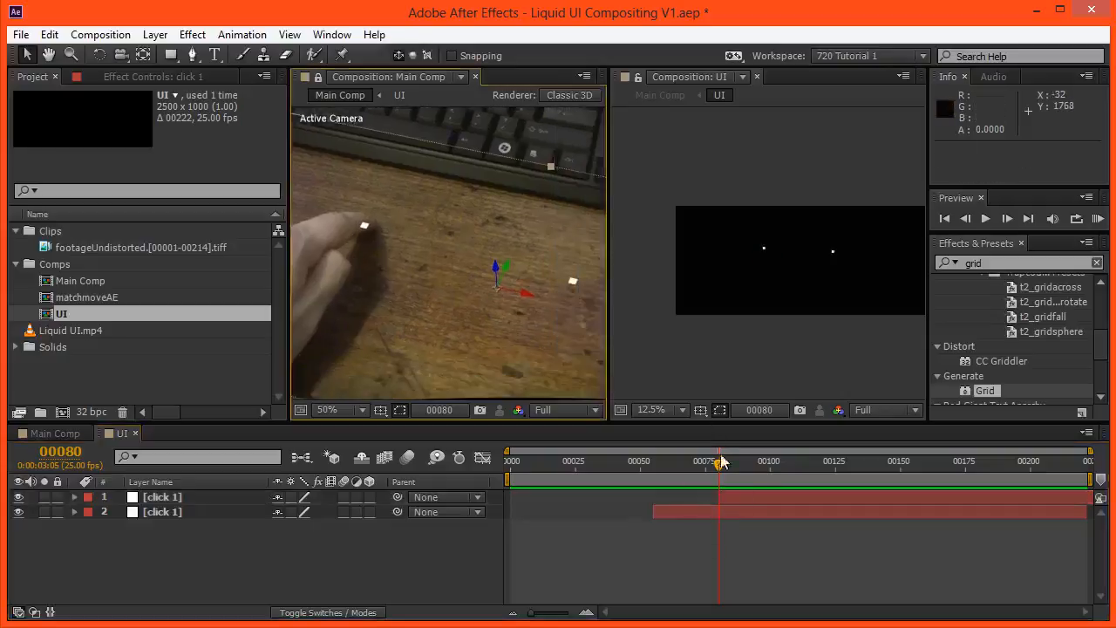
drag(723, 463, 752, 474)
key(Page_Down)
key(Page_Down)
key(Page_Down)
key(Page_Down)
key(Page_Down)
key(Page_Down)
key(Page_Down)
key(Page_Down)
key(Page_Down)
key(Page_Down)
key(Page_Down)
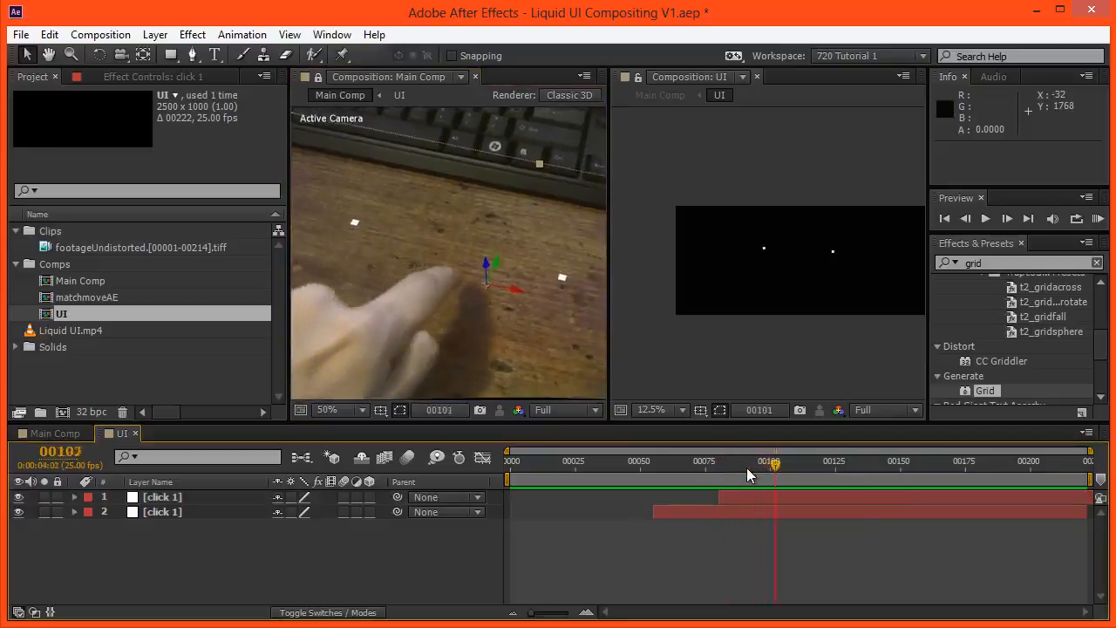
key(Page_Down)
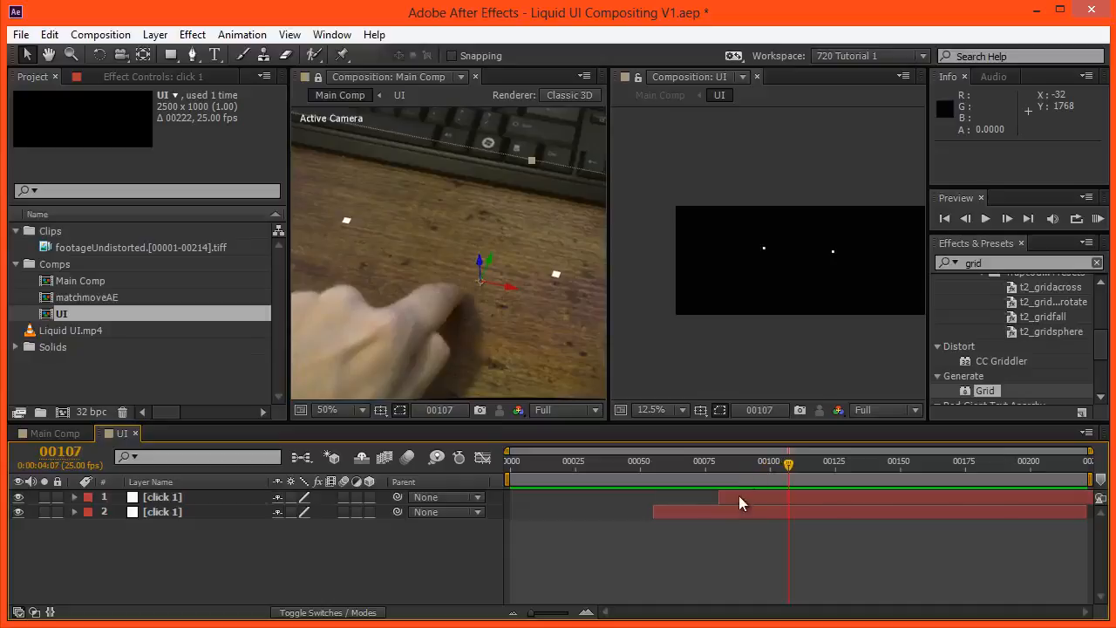
click(738, 495)
key(ctrl+d)
- Rename the second layer in the stack as click 2 and the newest copy above it as click 3
click(177, 485)
click(189, 512)
key(Return)
click(189, 512)
key(BackSpace)
text(2)
key(Return)
click(198, 497)
key(Return)
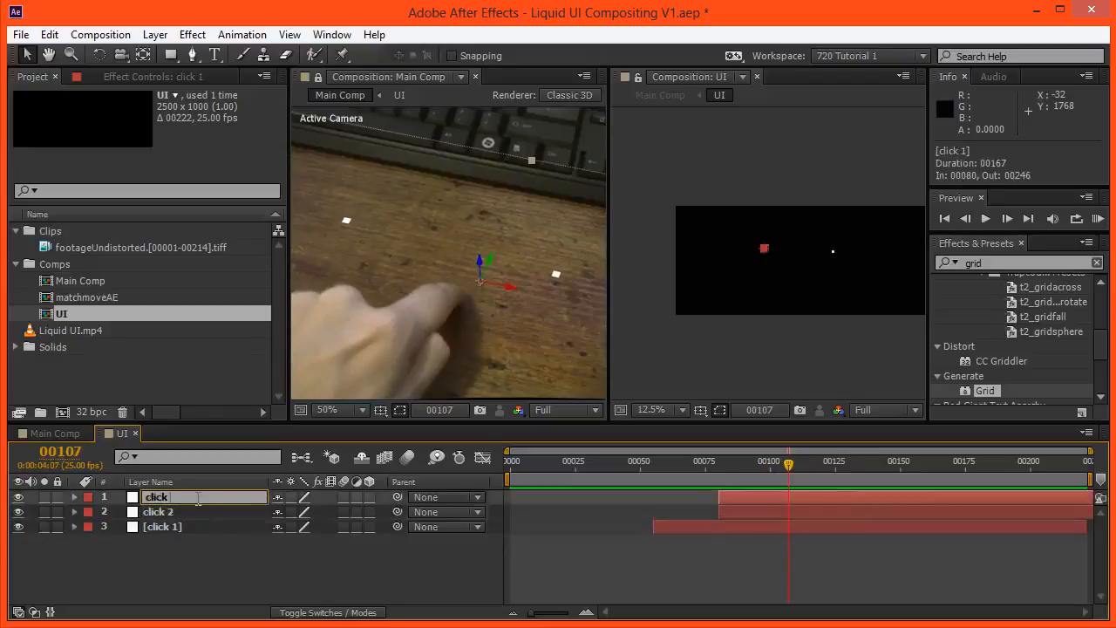
text(3)
key(Return)
click(767, 500)
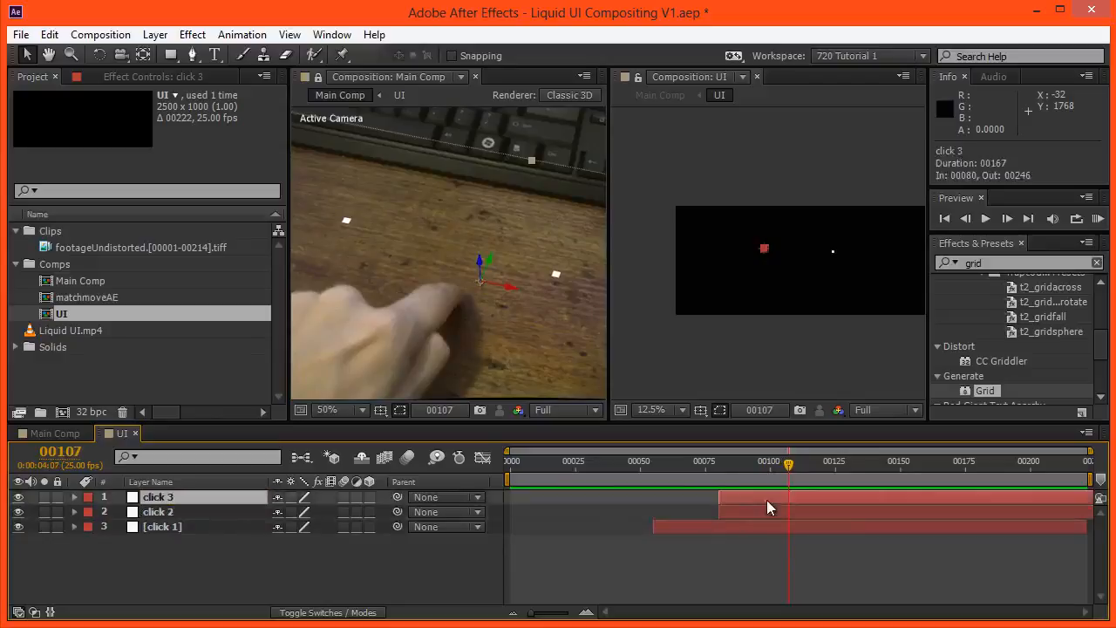
- Start the click 3 layer at frame 107 and nudge its solid right and down onto the fingertip seen in Main Comp
key(alt+bracketleft)
key(shift+Right)
key(shift+Right)
key(shift+Right)
key(shift+Right)
key(shift+Right)
key(shift+Right)
key(shift+Right)
key(shift+Right)
key(shift+Right)
key(shift+Right)
key(shift+Right)
key(shift+Right)
key(shift+Right)
key(shift+Right)
key(shift+Right)
key(shift+Right)
key(shift+Right)
key(shift+Right)
key(shift+Right)
key(shift+Right)
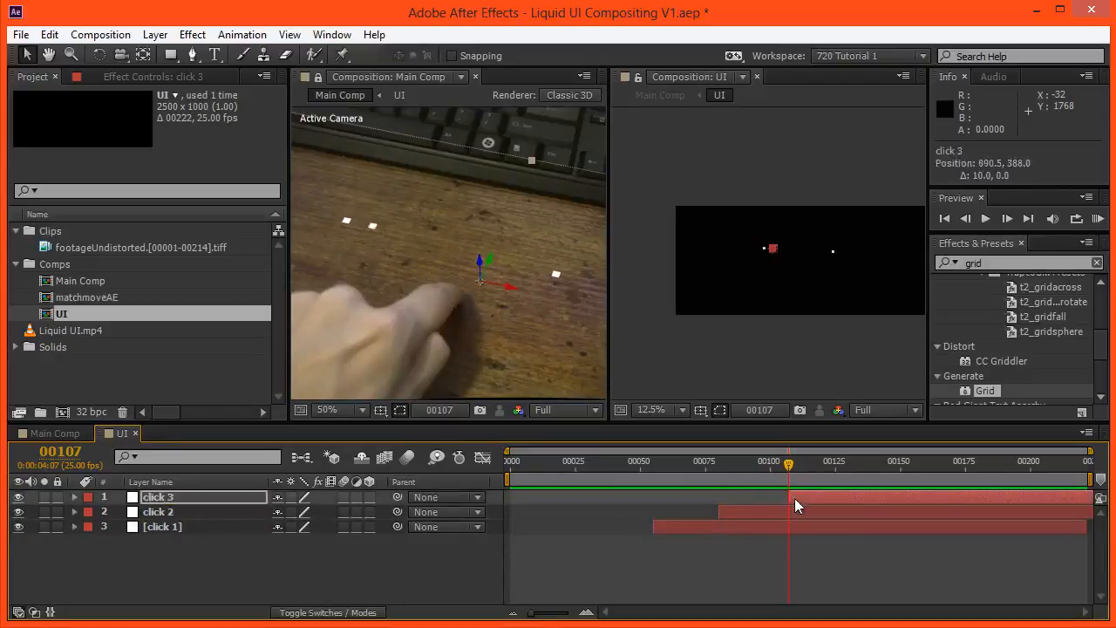
key(shift+Down)
key(shift+Down)
key(shift+Down)
key(shift+Down)
key(shift+Down)
key(shift+Down)
key(shift+Down)
key(shift+Down)
key(shift+Down)
key(shift+Down)
key(shift+Down)
key(shift+Down)
key(shift+Down)
key(shift+Down)
key(shift+Down)
key(shift+Down)
key(Left)
key(Left)
key(Left)
key(Left)
key(Left)
key(Left)
key(Left)
key(Left)
key(Left)
key(Left)
key(Left)
key(Left)
key(Left)
key(Left)
key(Left)
key(Left)
key(Left)
key(Left)
key(Left)
key(Left)
key(Down)
key(Down)
key(Down)
key(Down)
key(Down)
key(Down)
key(Down)
key(Down)
key(Down)
key(Down)
key(Down)
key(Down)
key(Down)
key(Down)
key(Down)
key(Down)
key(Down)
key(Down)
key(Down)
key(Down)
click(708, 520)
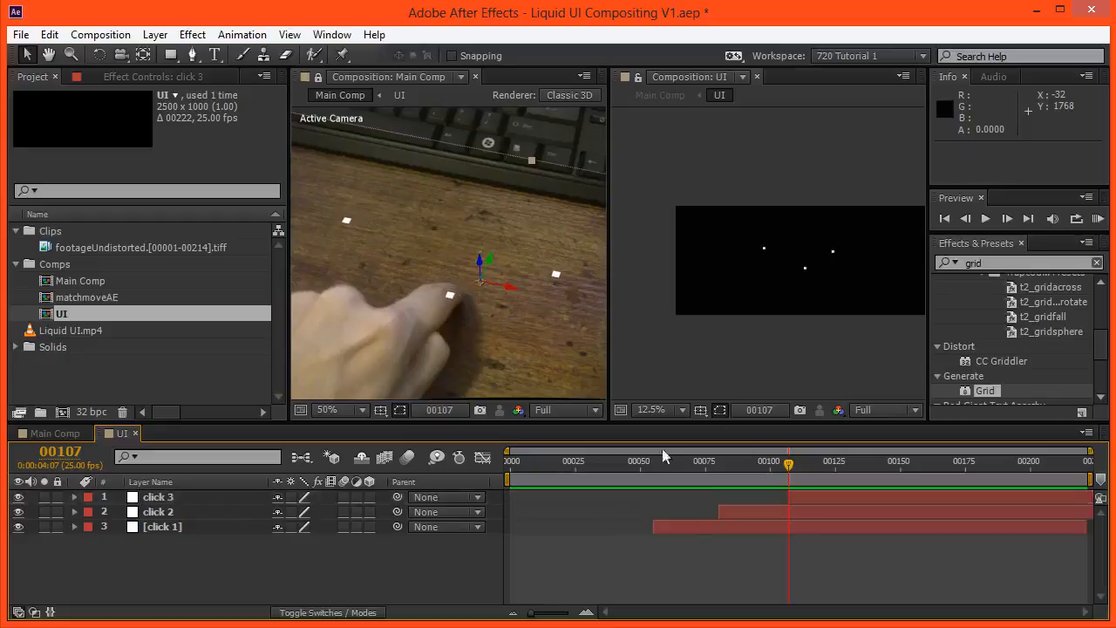
- Close the separate Main Comp viewer and review all five click markers in the UI composition at frame 221
scroll(542, 349, down, 2)
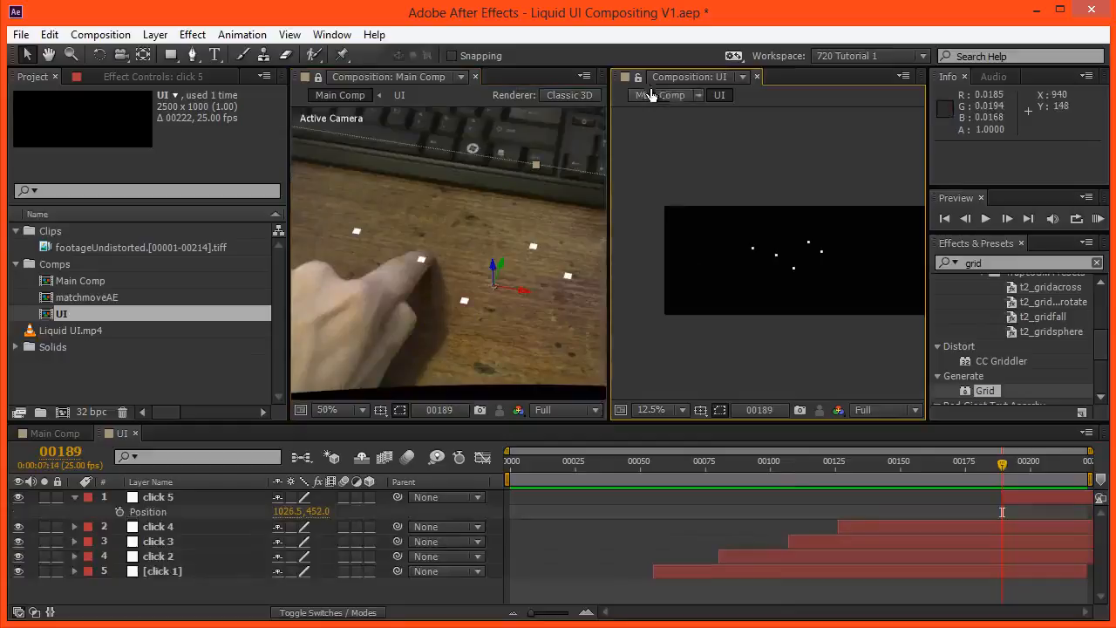
click(475, 76)
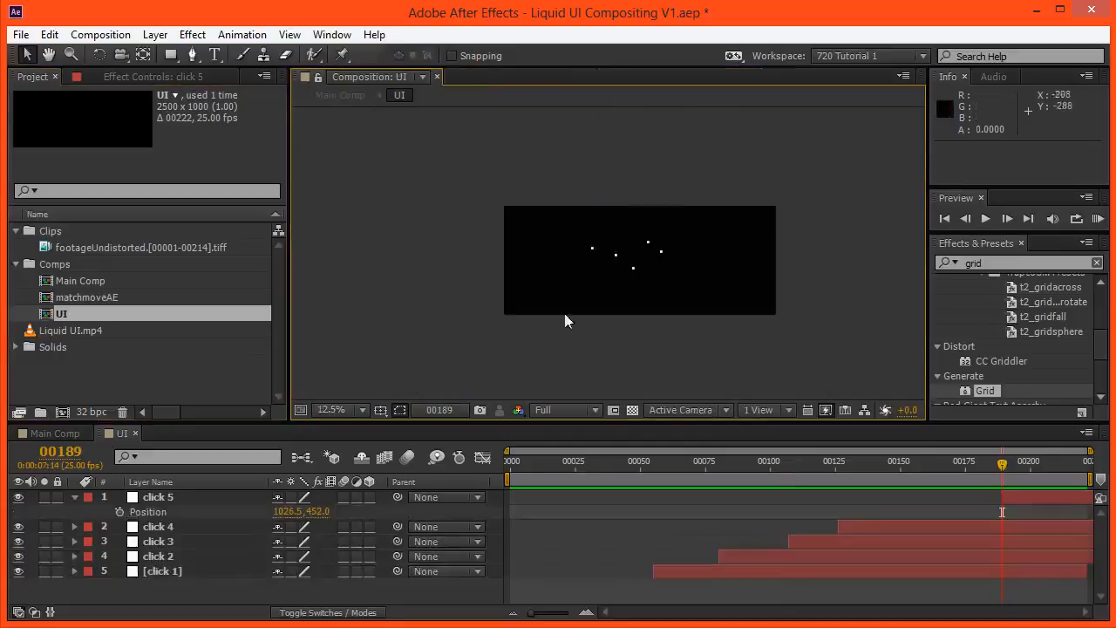
scroll(567, 316, up, 2)
drag(947, 450, 1103, 496)
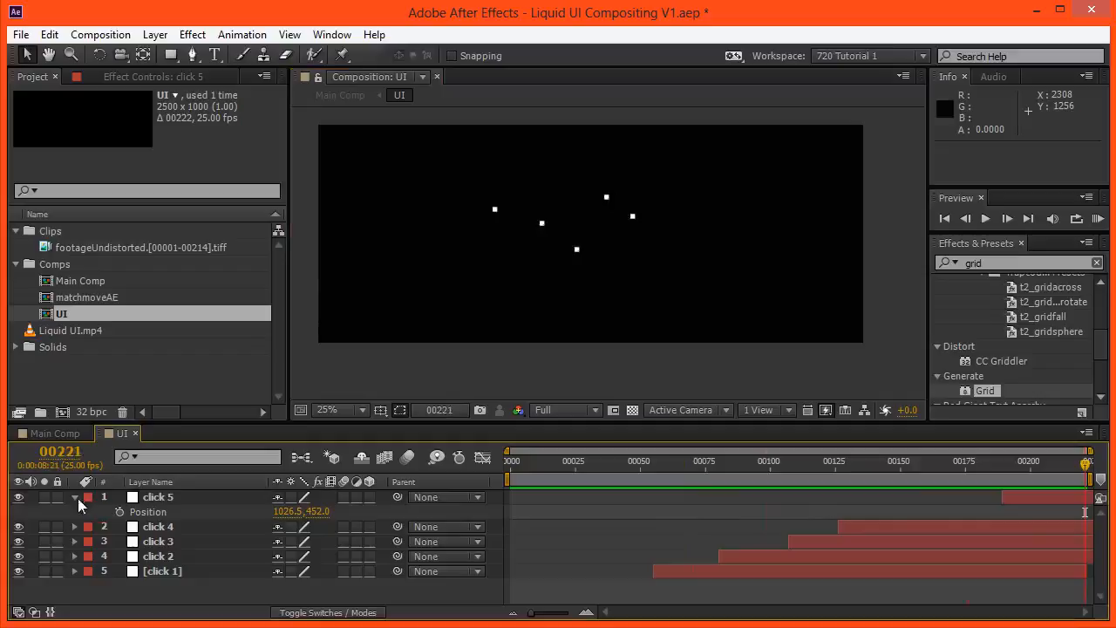
click(75, 497)
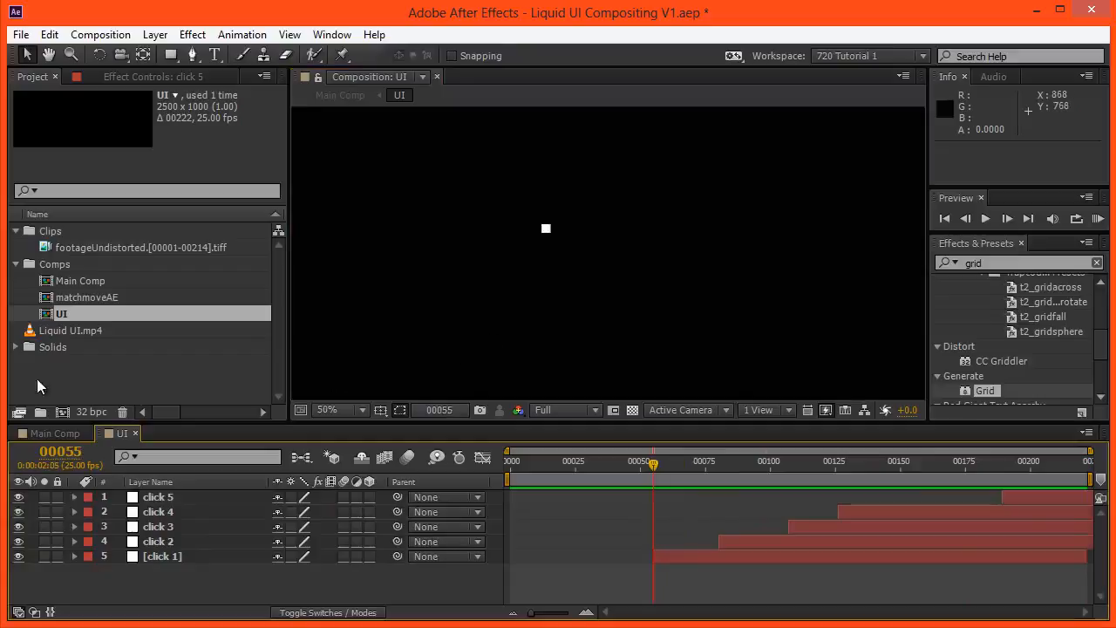
- View the Liquid UI.mp4 footage enlarged to examine the finished interface design, and close its viewer
double_click(49, 332)
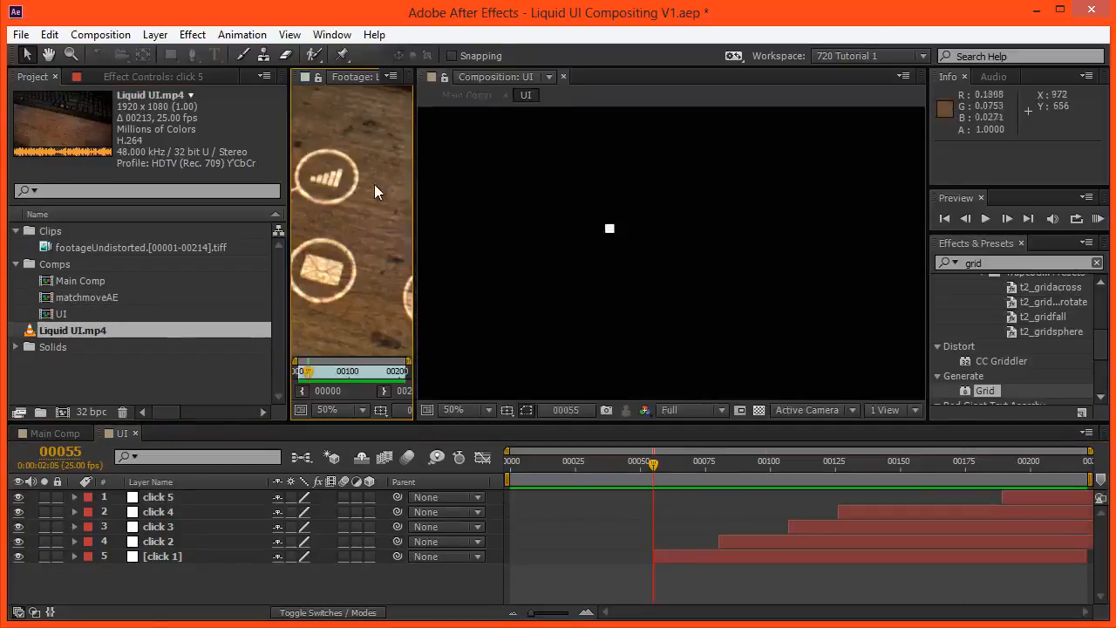
key(grave)
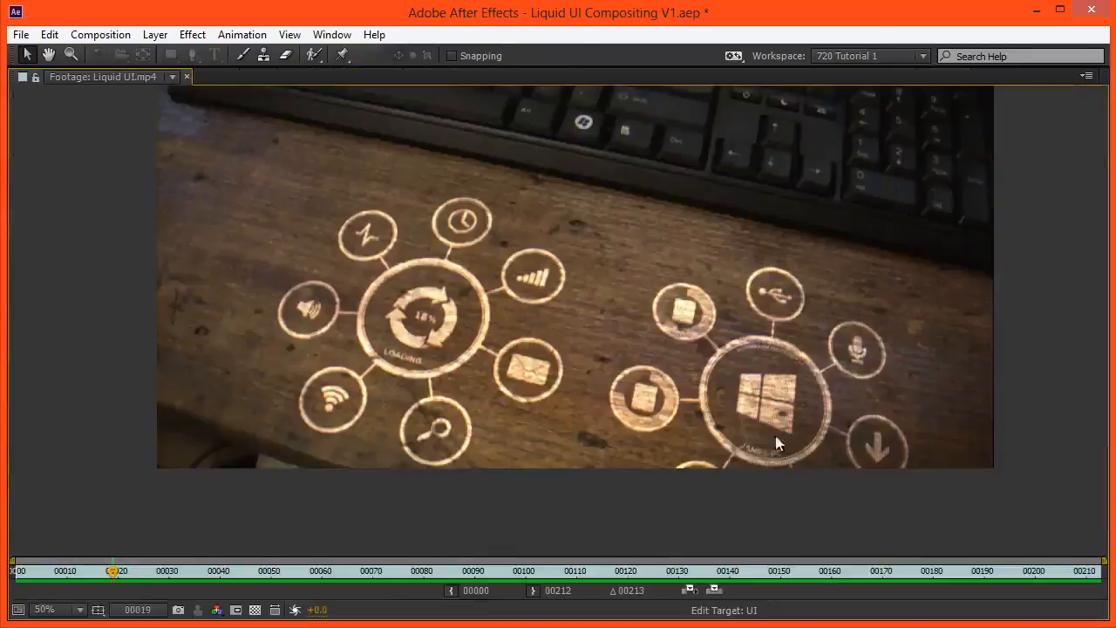
key(grave)
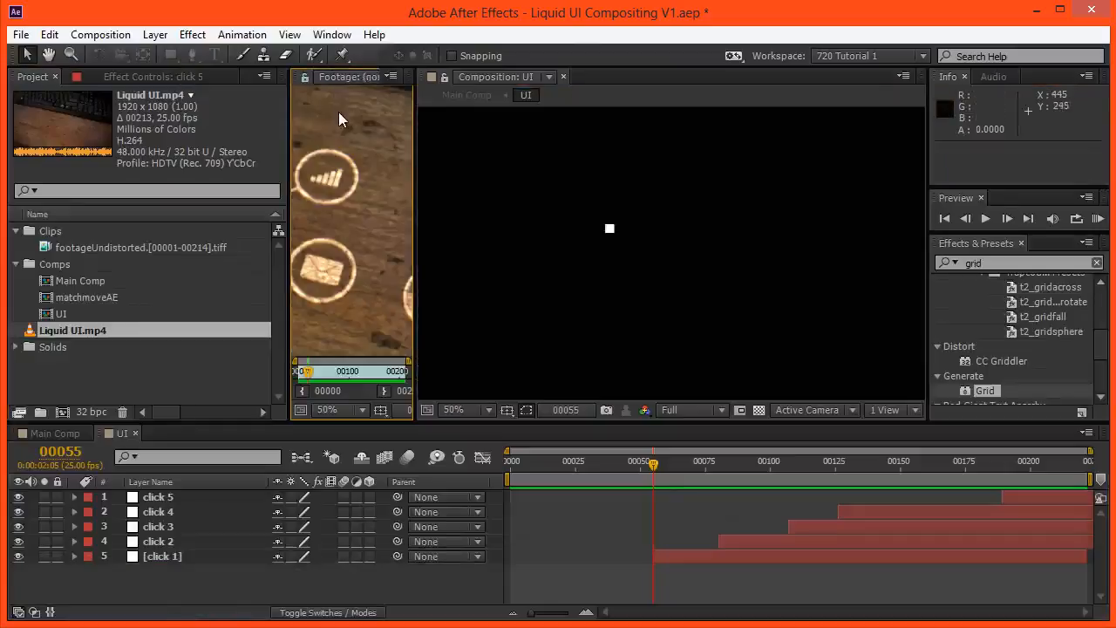
key(ctrl+w)
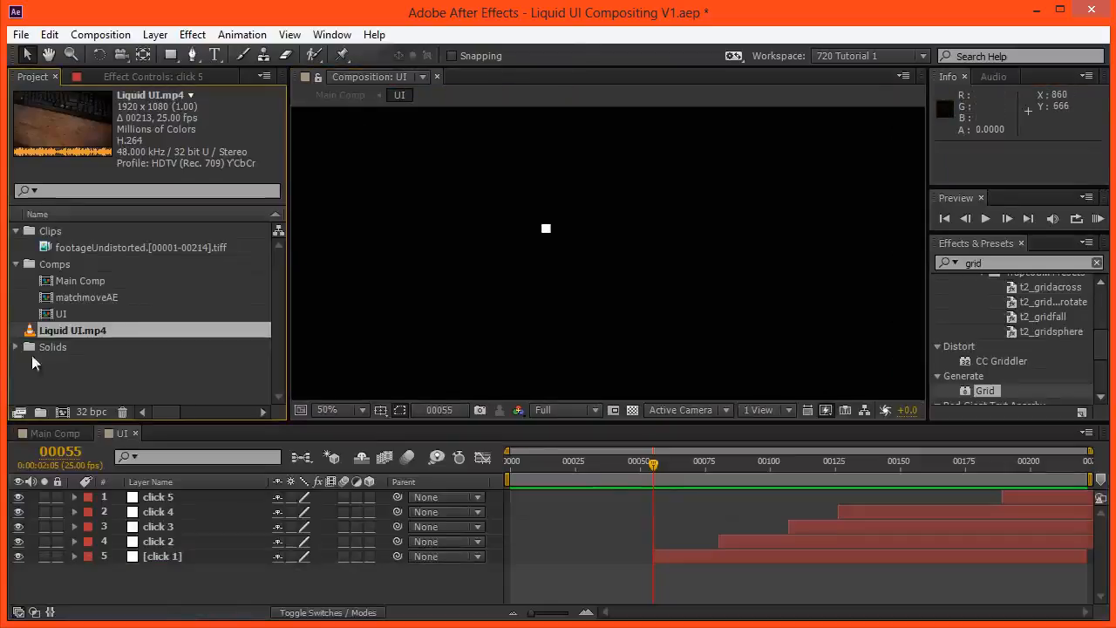
- Create a folder named UI Comps inside the Comps folder of the project
click(52, 265)
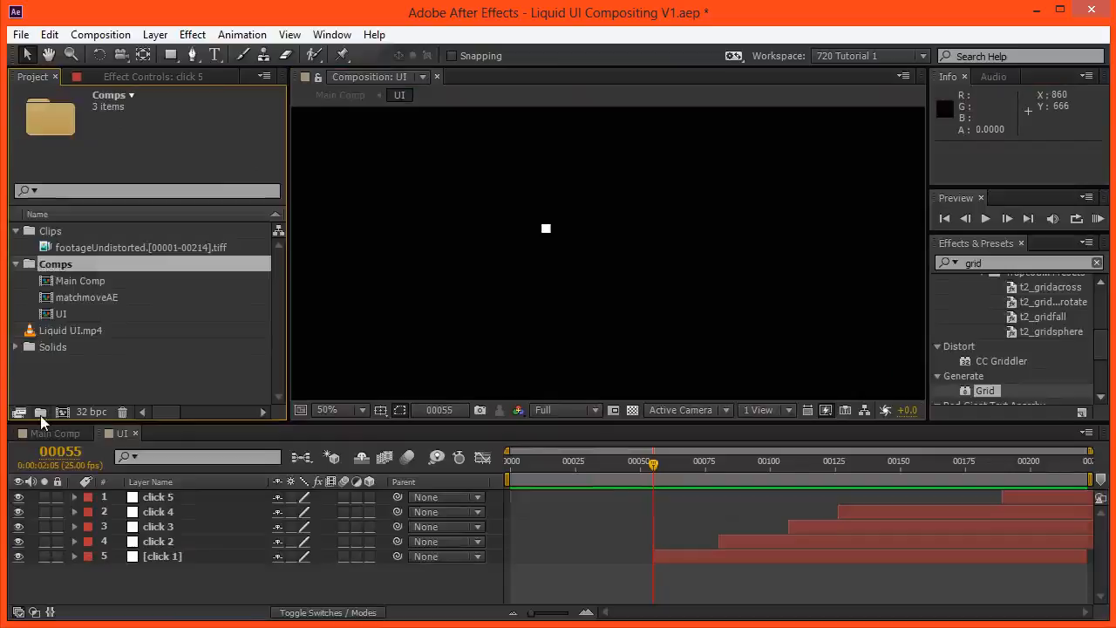
click(40, 413)
text(UI Comp)
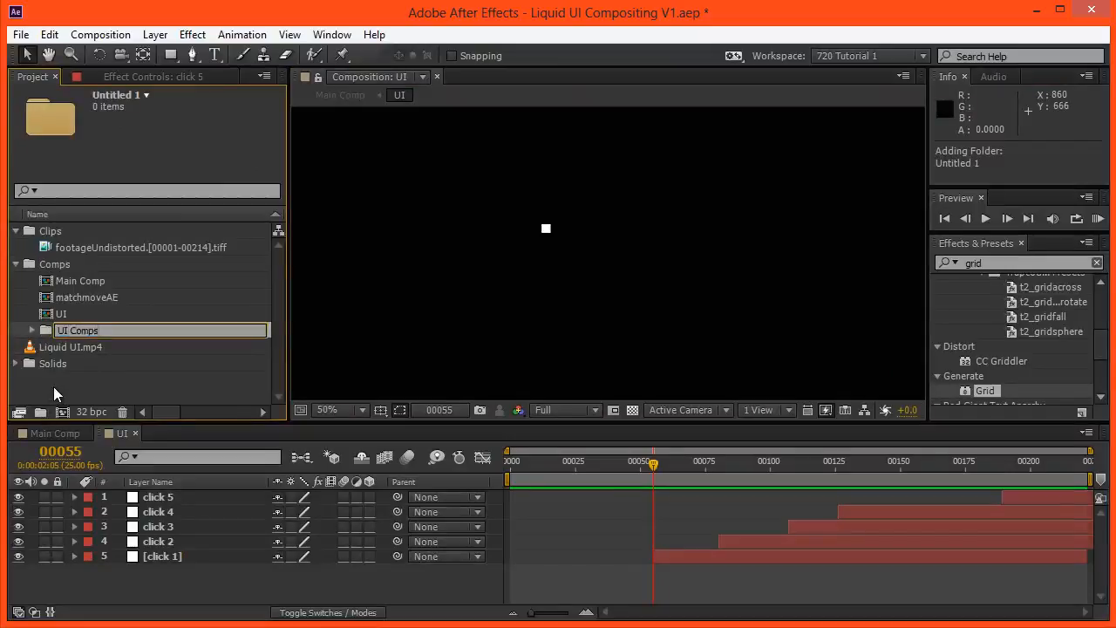
text(s)
key(Return)
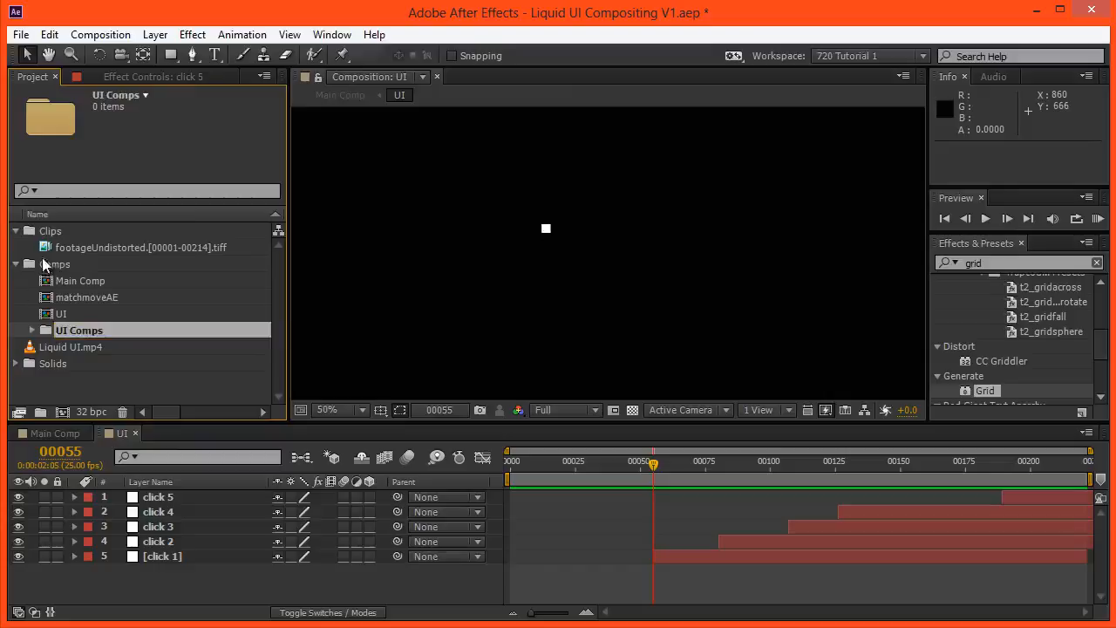
- Create a folder named Old inside the Comps folder and move the matchmoveAE composition into it
click(54, 263)
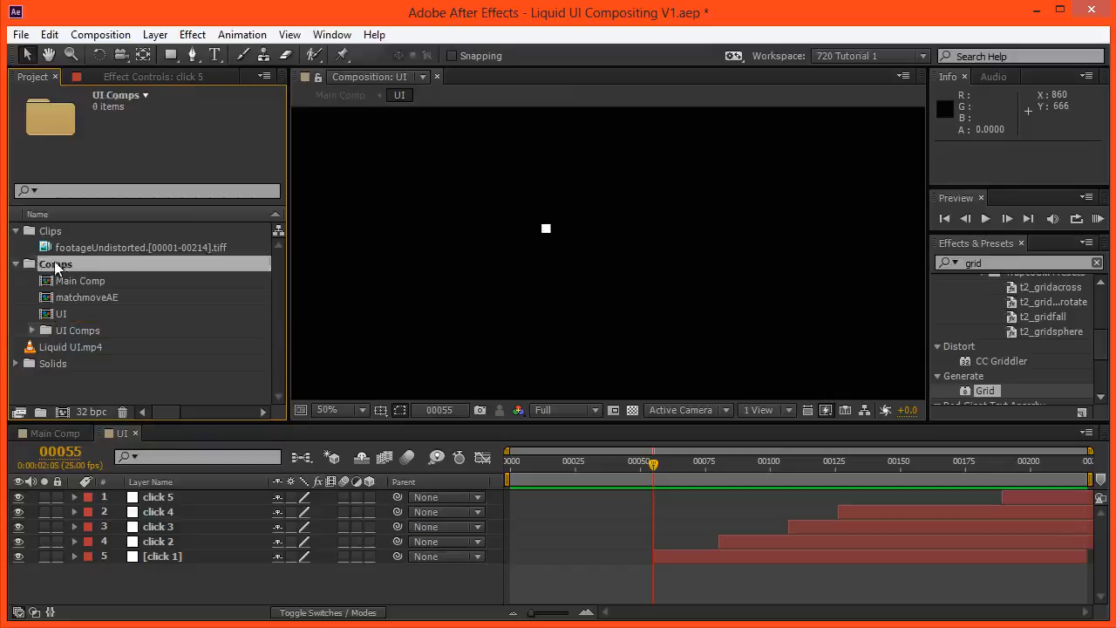
click(40, 411)
text(Old)
key(Return)
drag(63, 297, 62, 314)
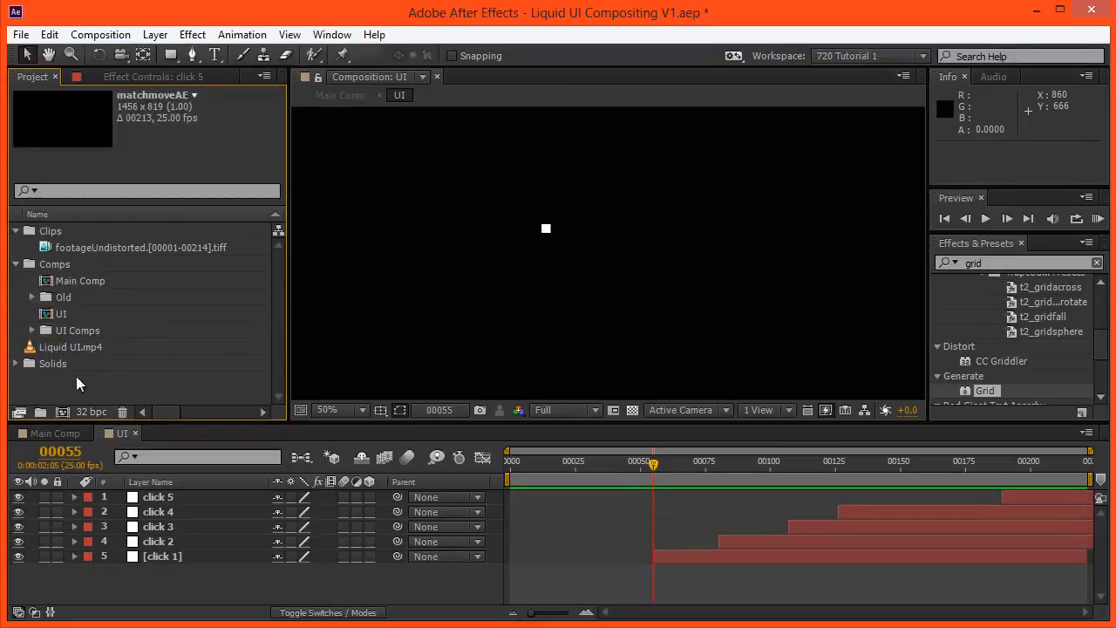
- Create a composition named Windows Console in the UI Comps folder, 800 px wide and 800 px high
click(57, 336)
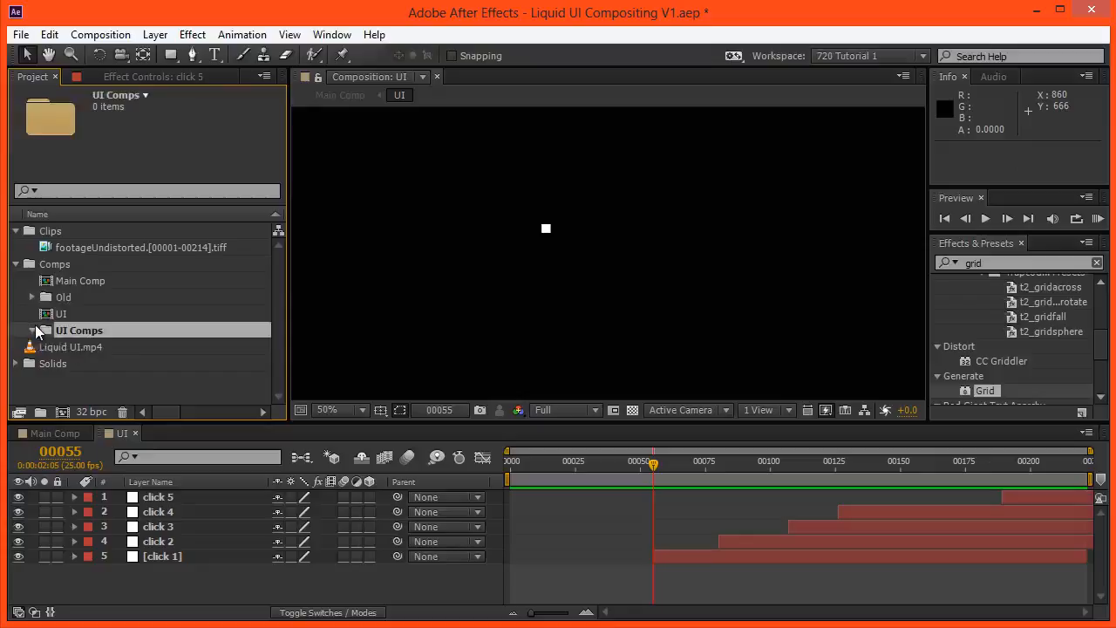
key(ctrl+n)
text(Windows Console)
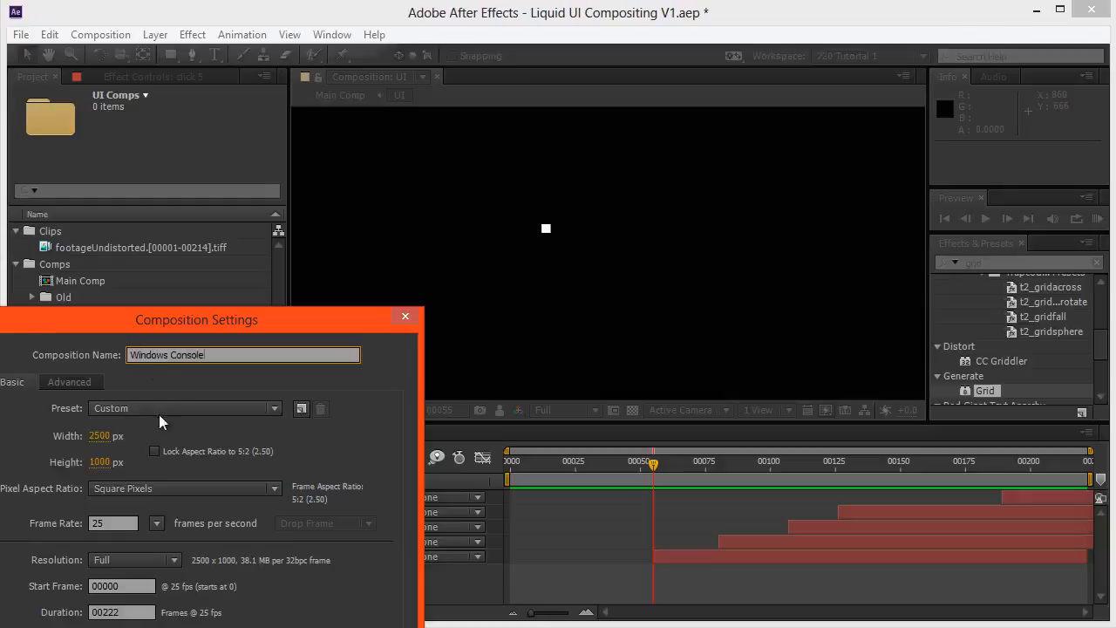
click(108, 435)
text(1000)
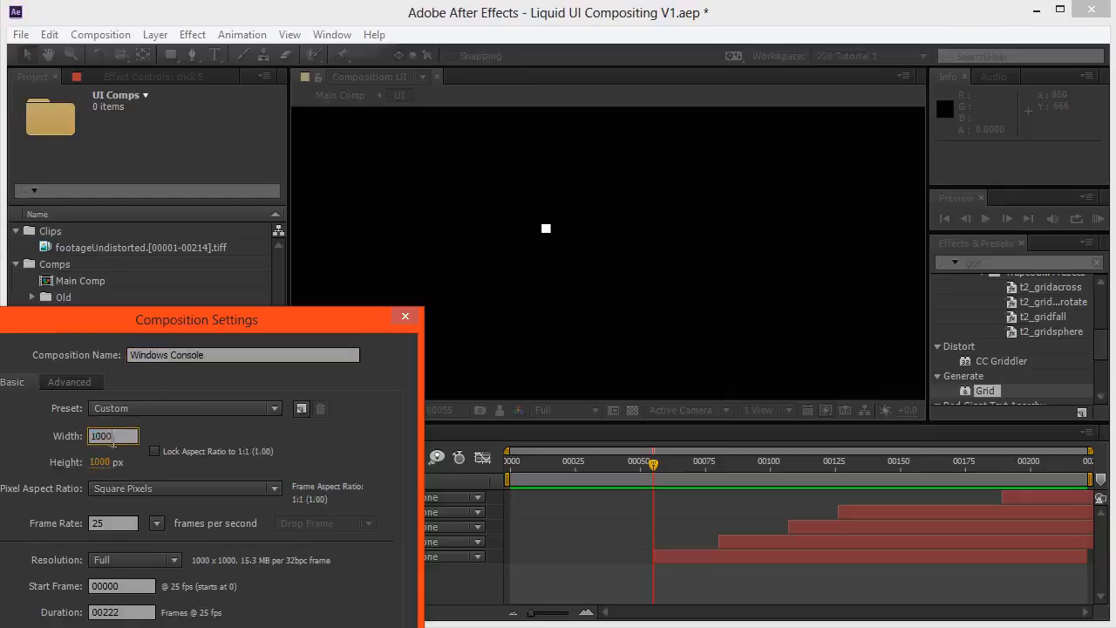
text(800)
key(Tab)
text(800)
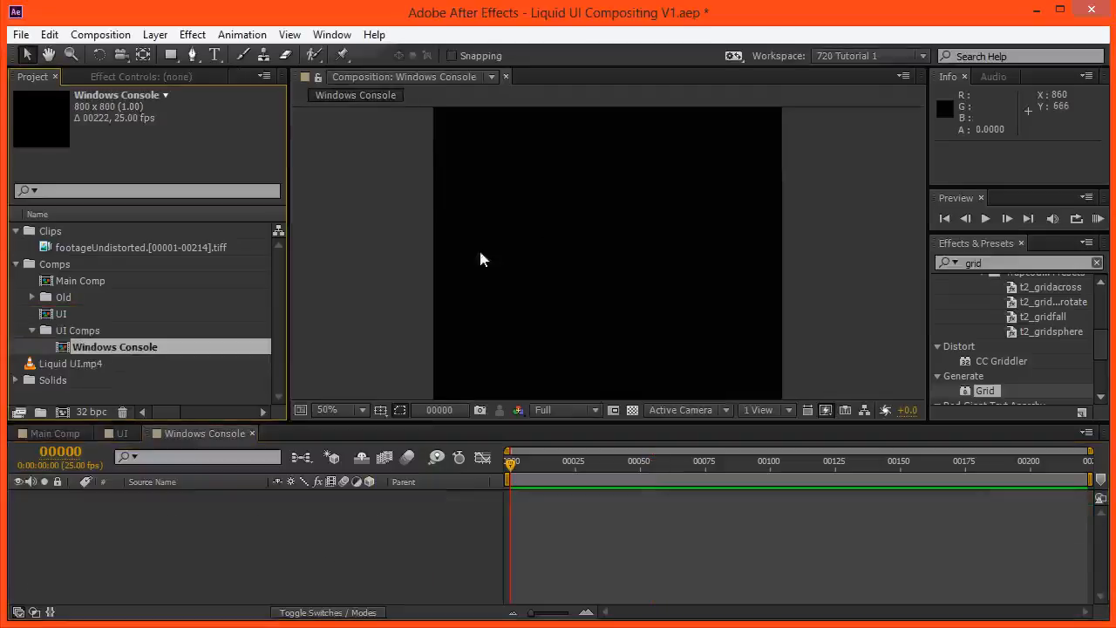
- Add a white 800 × 800 px solid to the Windows Console composition
scroll(530, 200, down, 2)
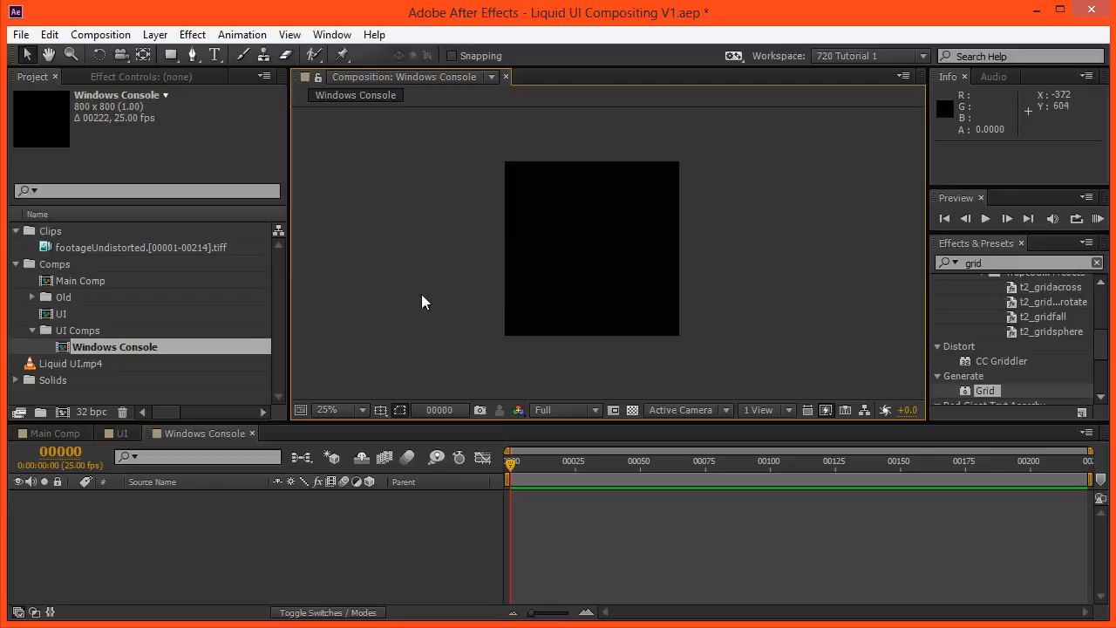
key(ctrl+y)
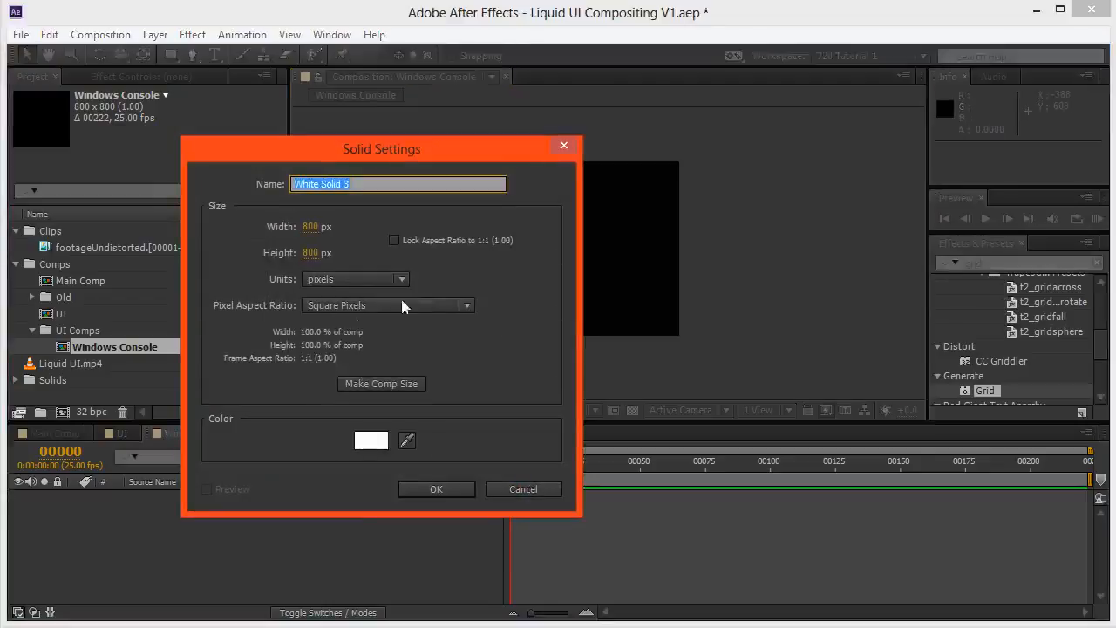
click(426, 494)
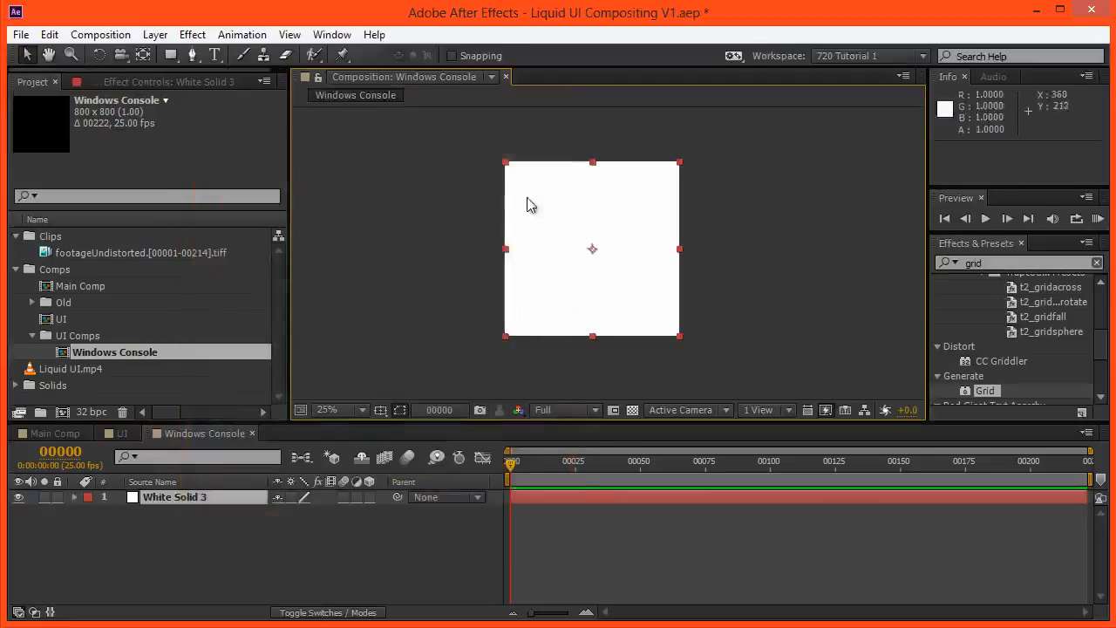
- Apply a full-size circular mask to the white solid with the Ellipse tool and keep the layer selected
drag(171, 54, 209, 96)
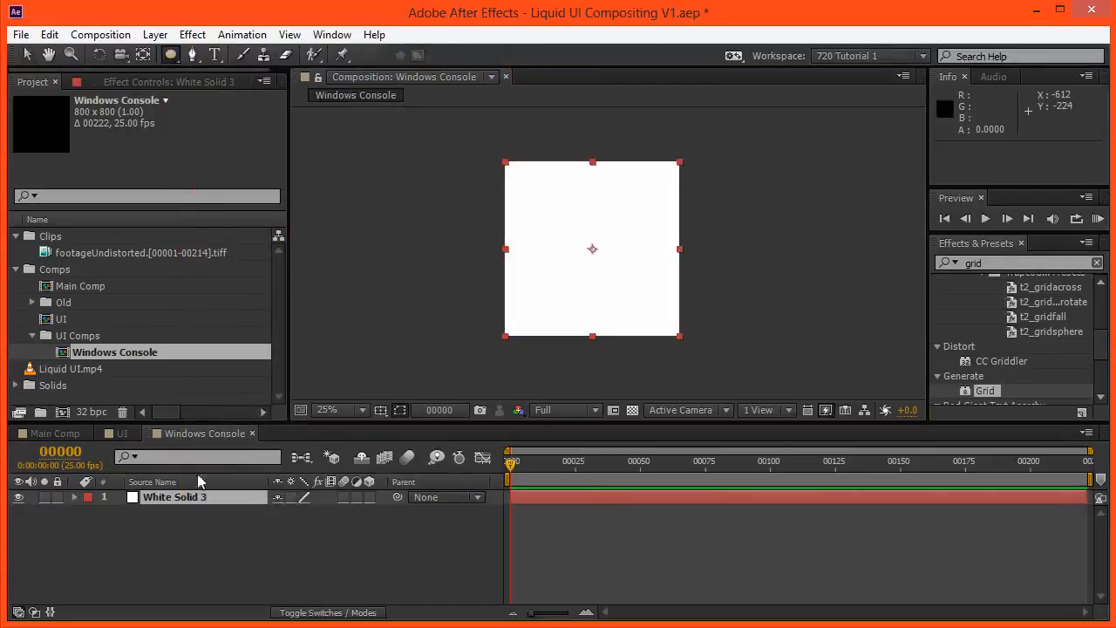
double_click(171, 54)
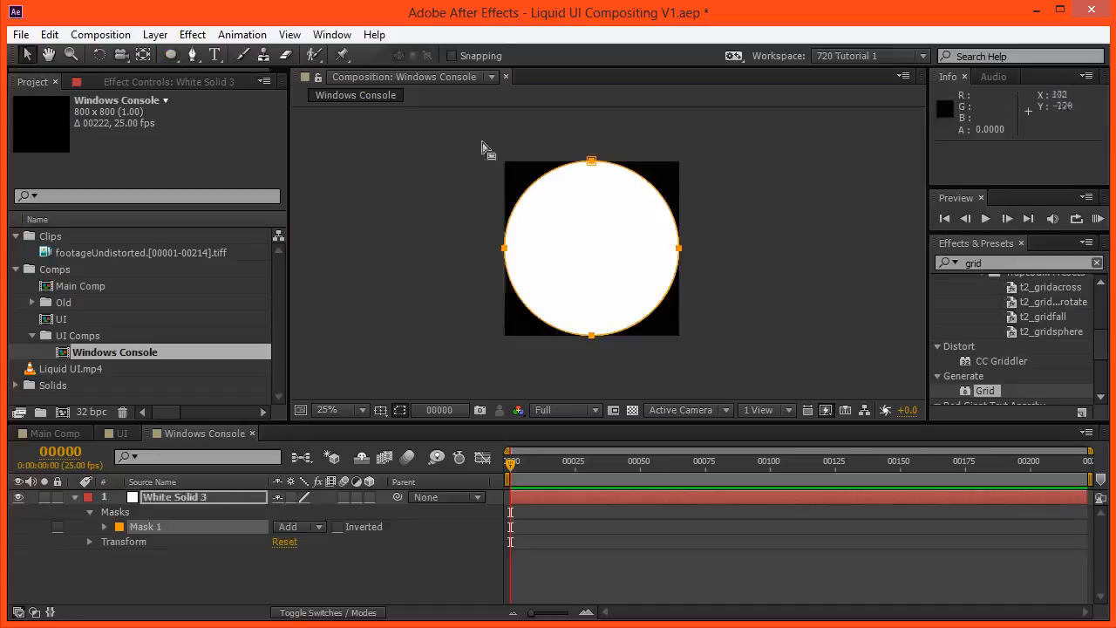
click(286, 579)
click(200, 504)
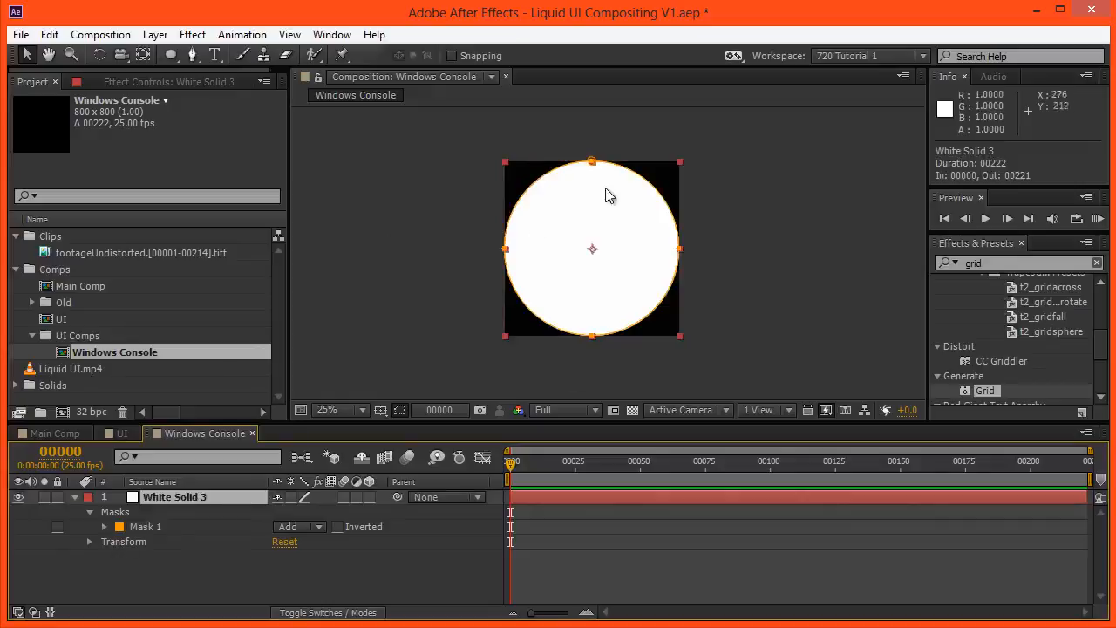
- Duplicate the white solid's circular mask and set the copy, Mask 2, to Subtract
key(period)
drag(597, 193, 553, 264)
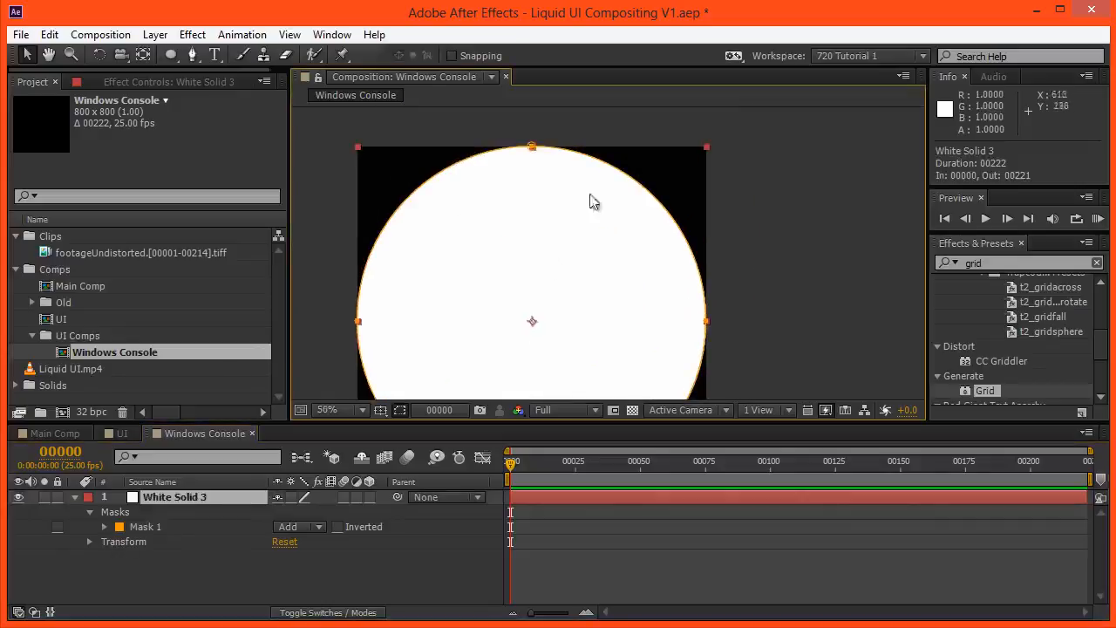
click(139, 527)
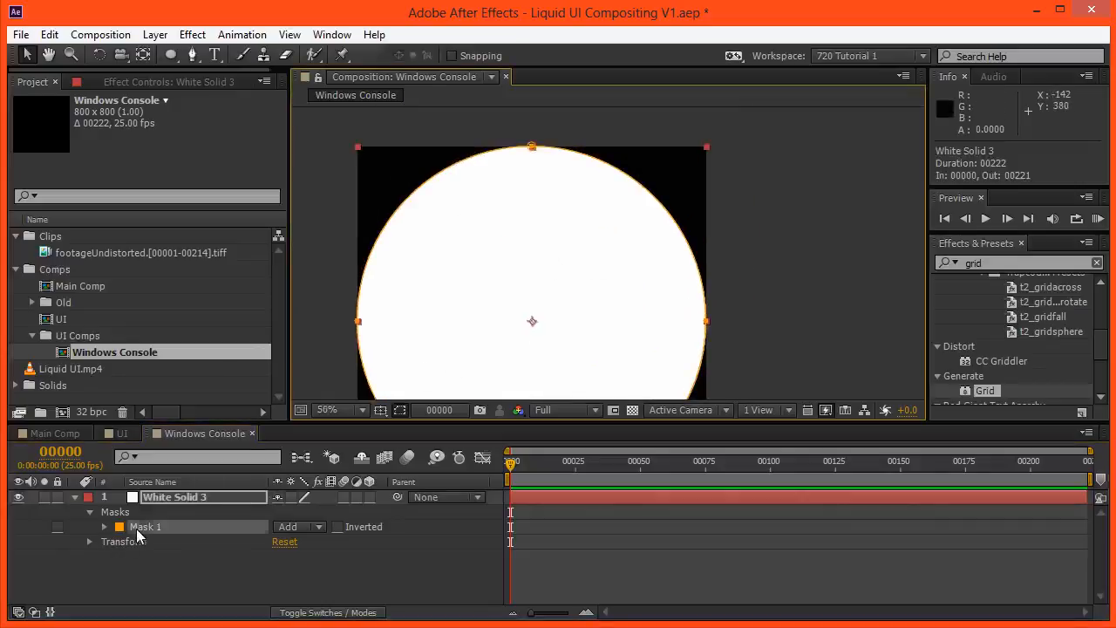
key(ctrl+d)
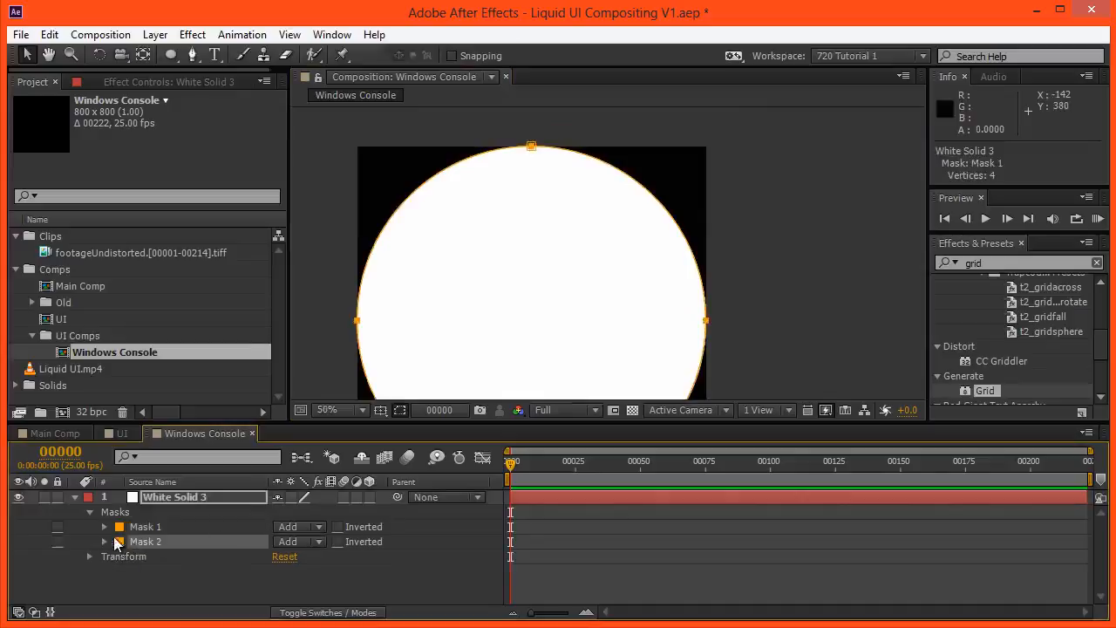
click(299, 542)
click(292, 601)
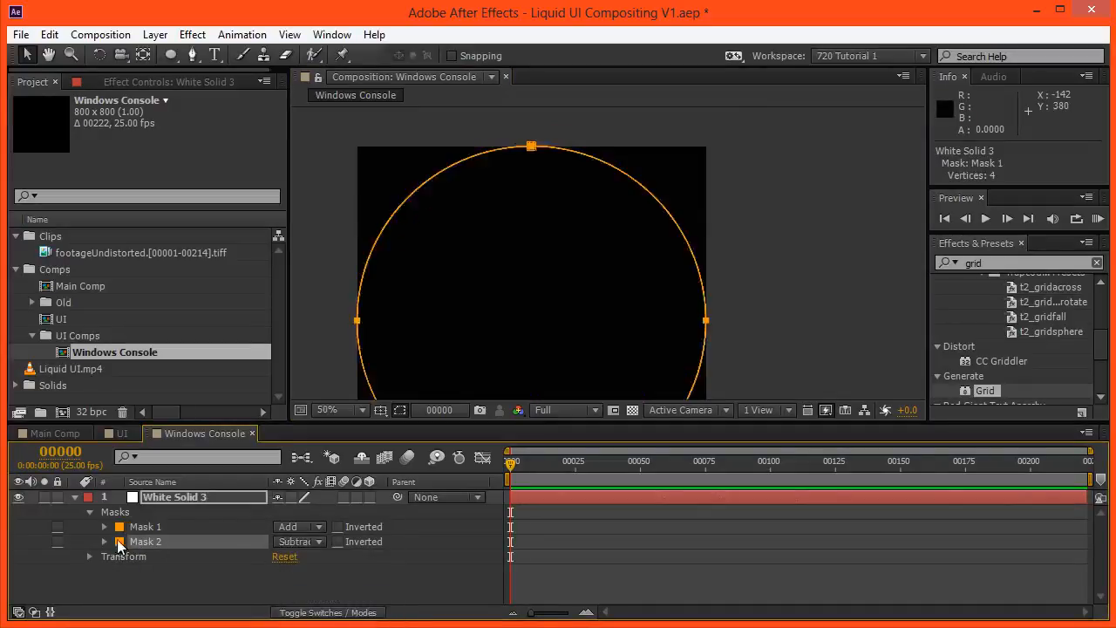
- Set Mask 2's expansion to -24 pixels so the white solid forms a thin ring
click(105, 543)
drag(281, 596, 277, 600)
click(374, 572)
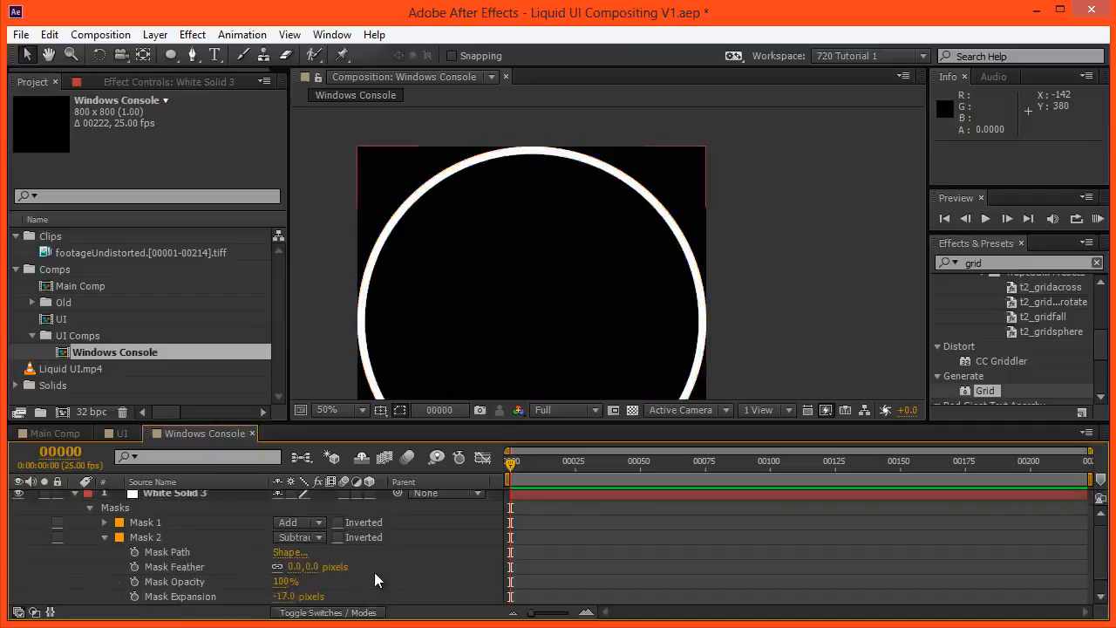
drag(287, 598, 331, 618)
click(411, 589)
scroll(526, 255, down, 1)
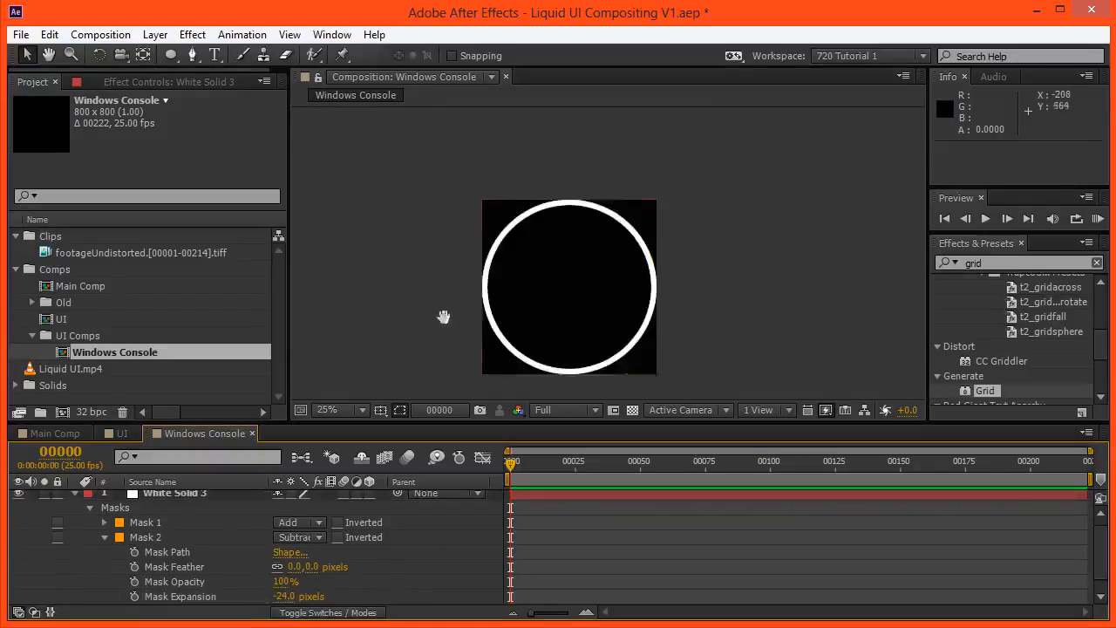
drag(437, 324, 456, 295)
drag(493, 342, 495, 328)
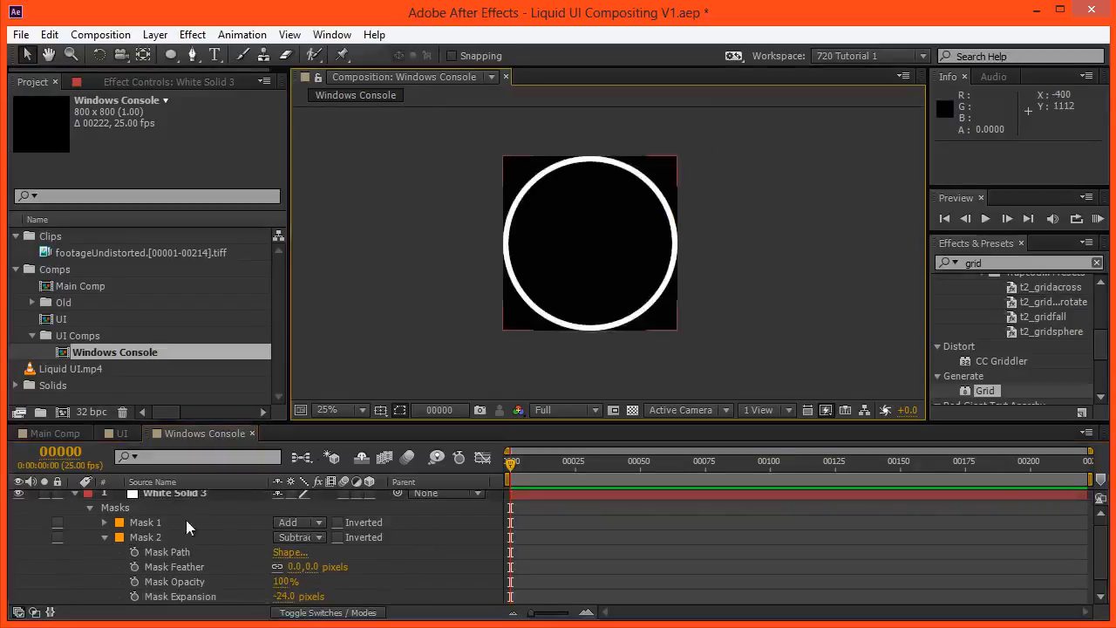
- Set Mask 2's mode to None on the white solid, with Mask 1's properties expanded
scroll(195, 495, up, 1)
click(194, 496)
click(105, 542)
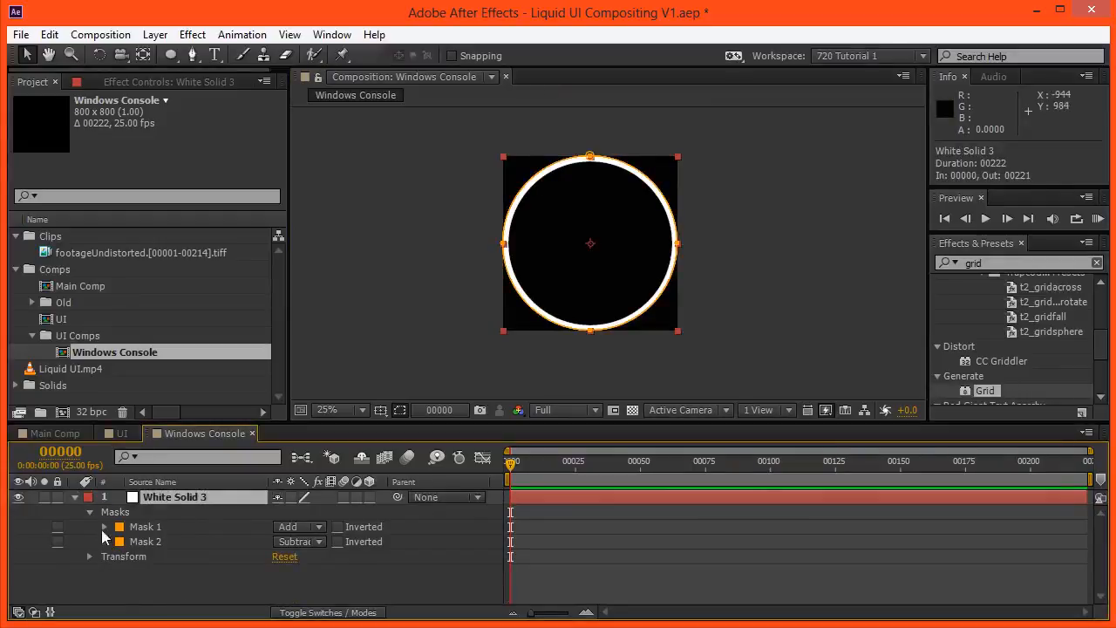
click(104, 527)
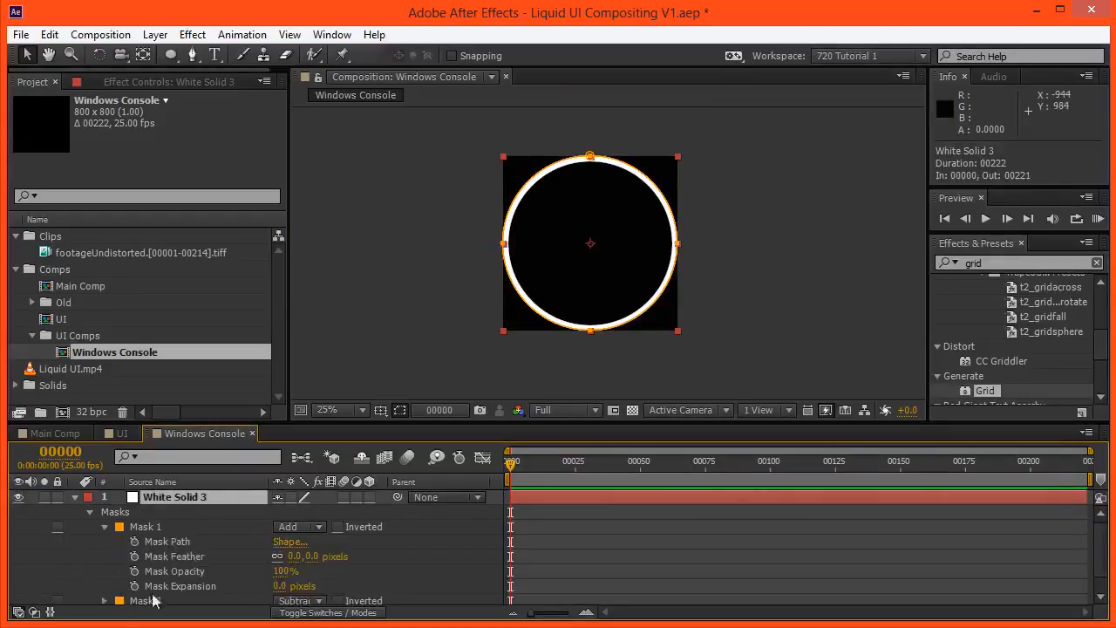
click(297, 601)
click(288, 616)
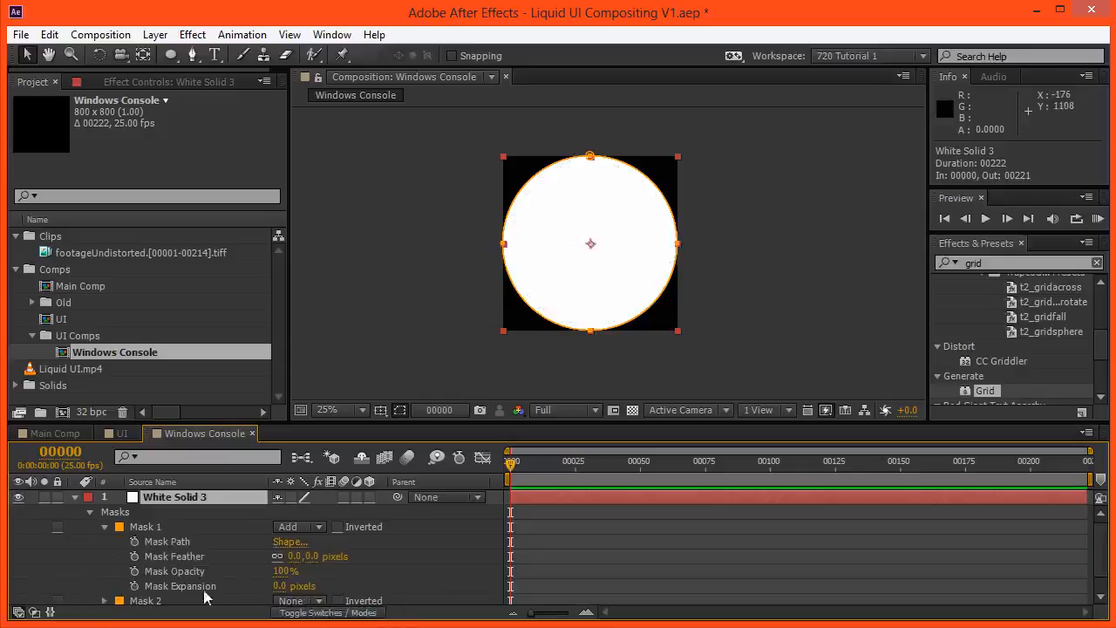
- Set Mask 1's expansion to -400 pixels and start keyframing it at frame 0
click(276, 587)
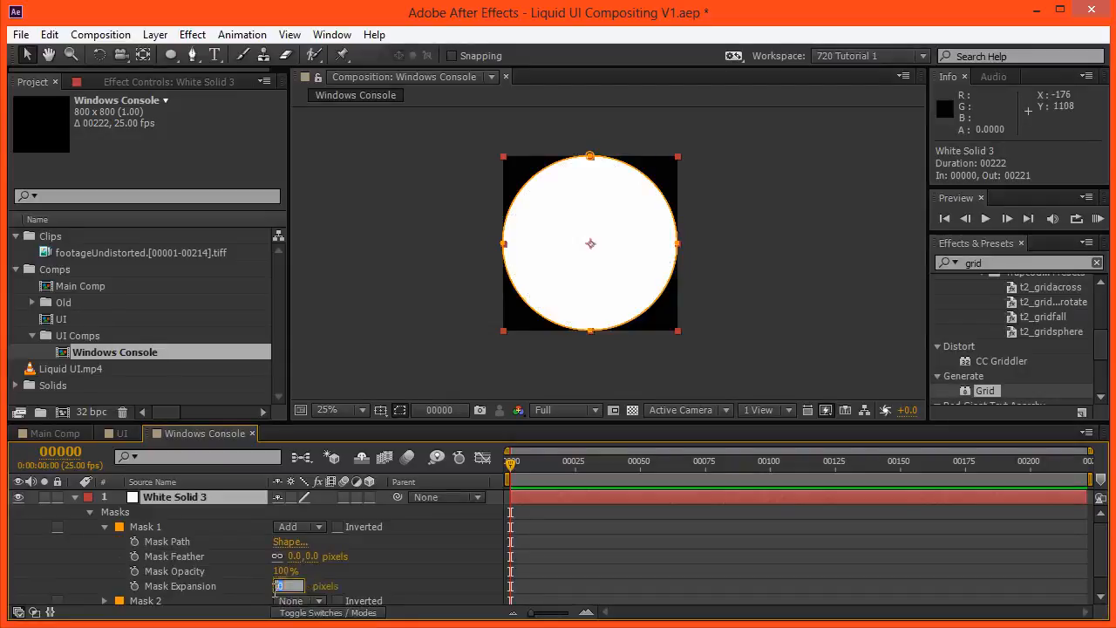
text(-4)
key(Return)
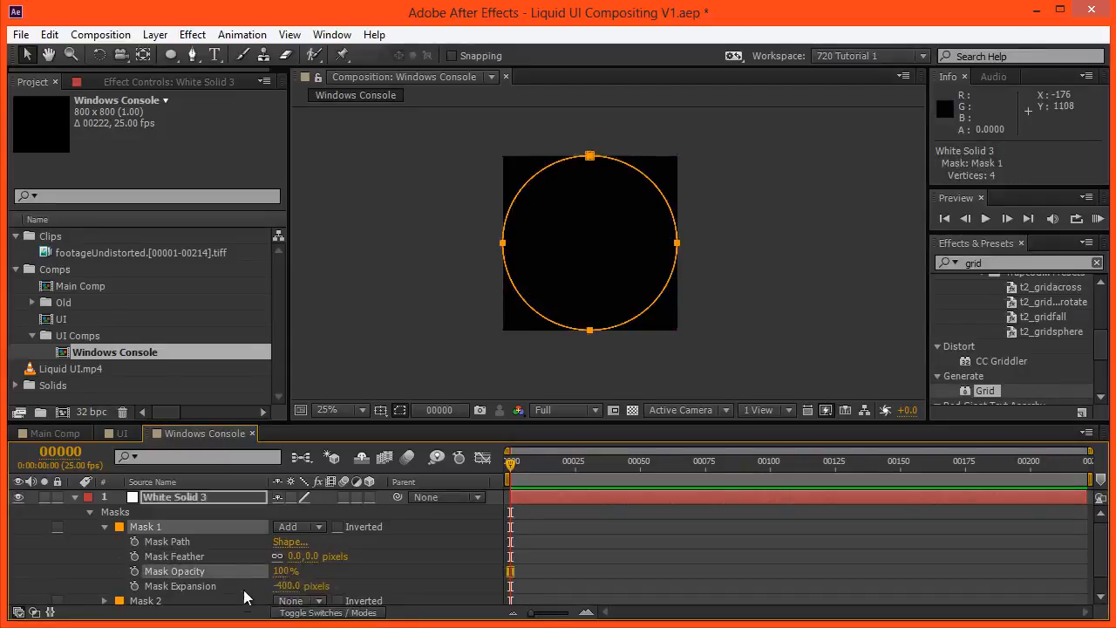
drag(284, 586, 287, 586)
click(288, 586)
text(-400)
key(Return)
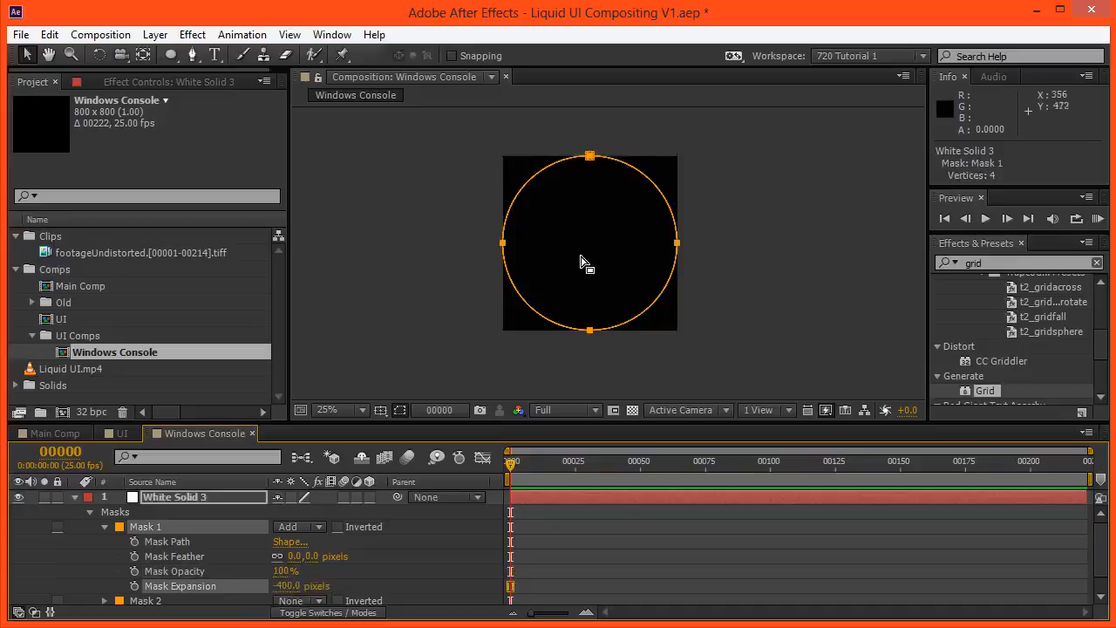
click(136, 588)
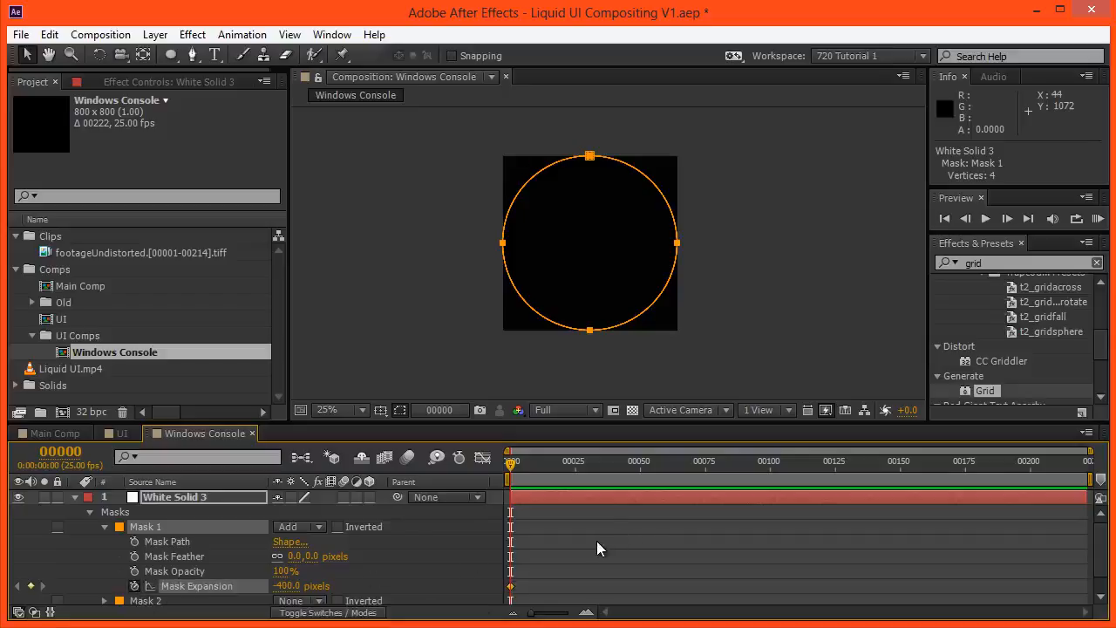
- Keyframe Mask 1's expansion to 0 pixels at frame 30 so the white circle grows from its center
key(equal)
key(equal)
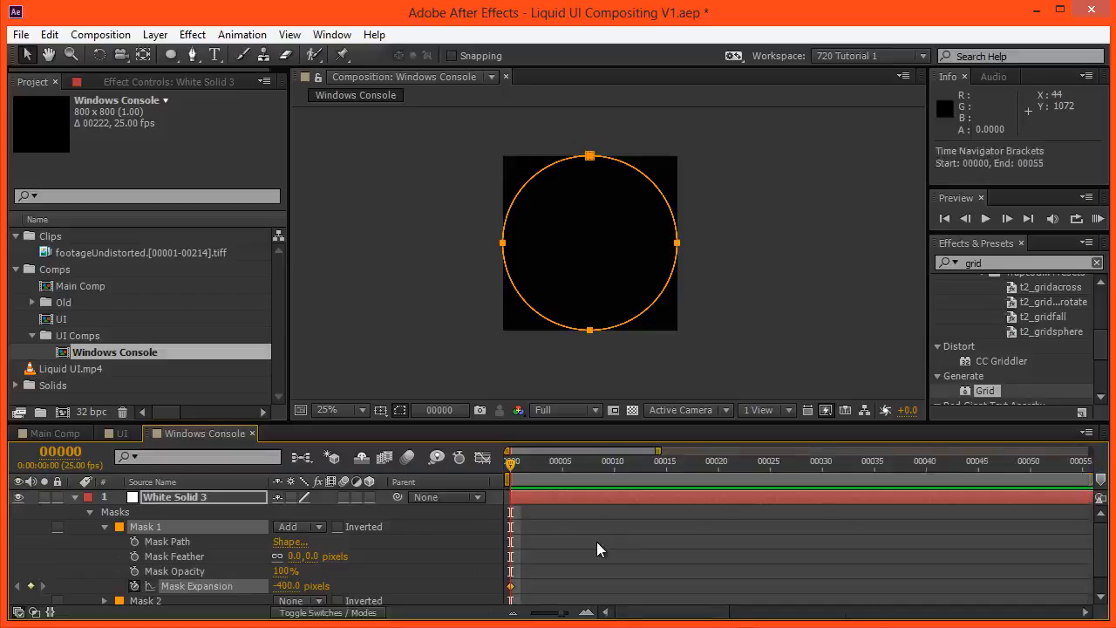
key(equal)
click(823, 482)
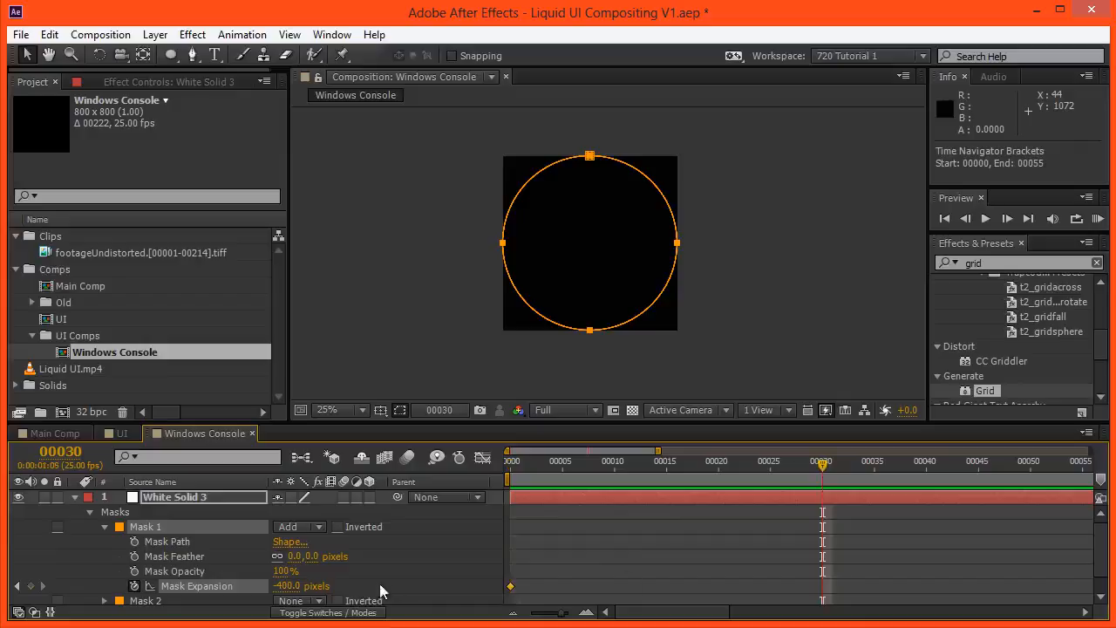
click(289, 586)
text(0)
key(Return)
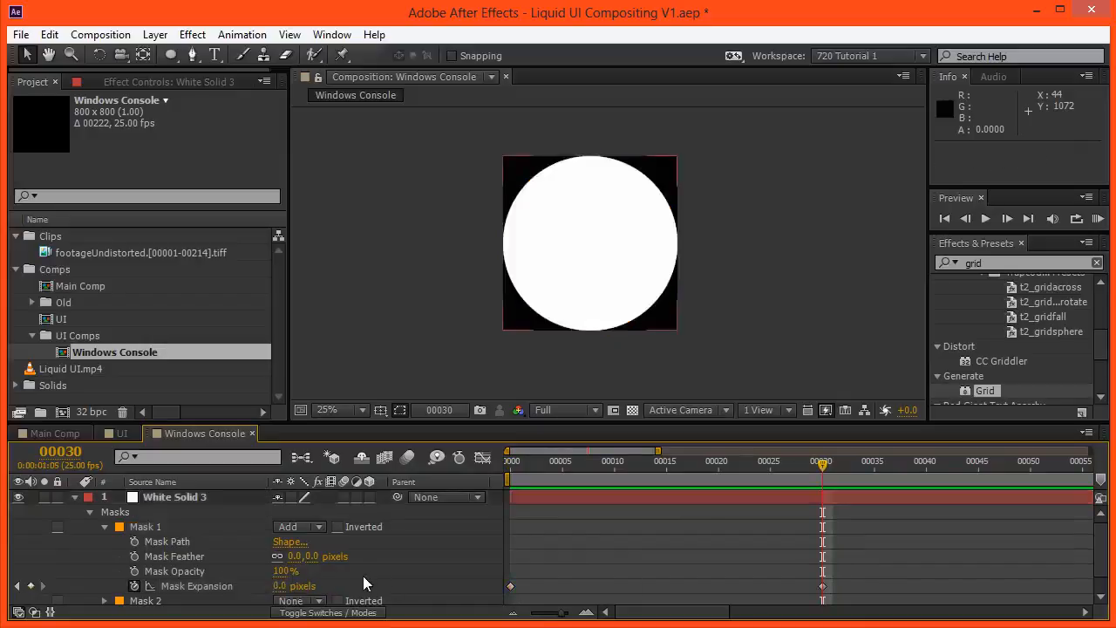
- Delete Mask 2 from the white solid
scroll(287, 582, down, 1)
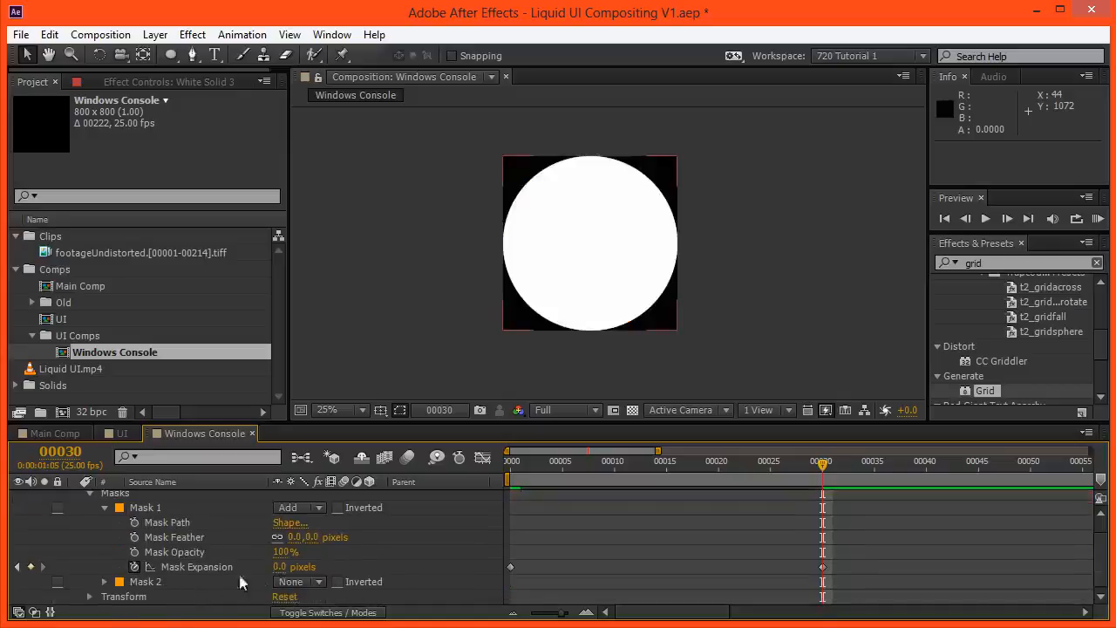
click(170, 570)
click(166, 581)
key(Delete)
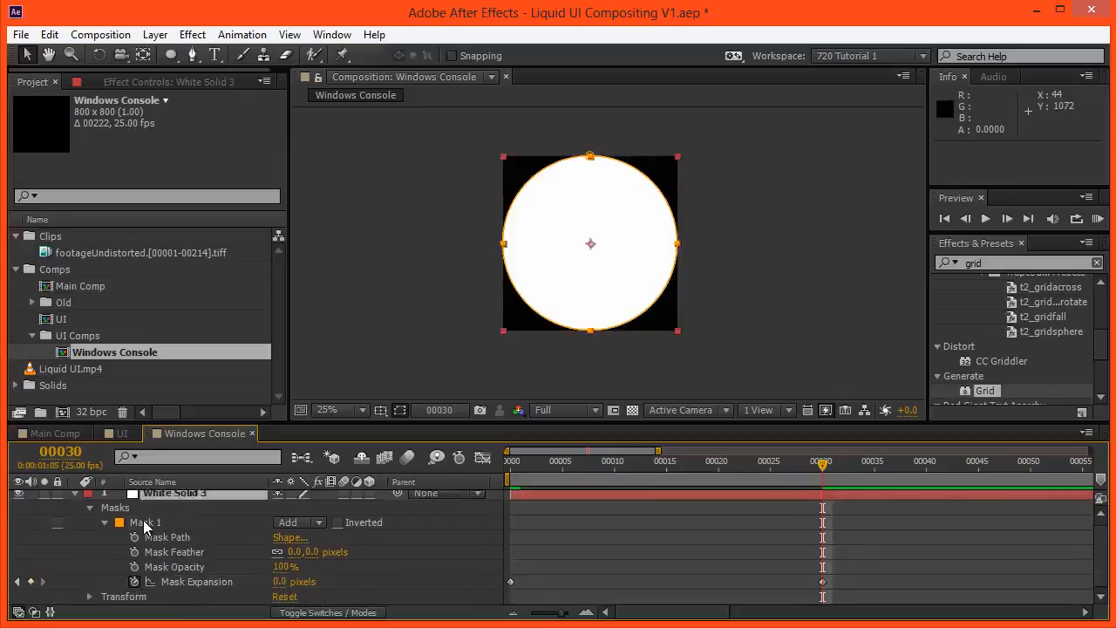
- Duplicate the animated Mask 1, set the copy to Subtract, and expand the copy's properties
click(145, 522)
key(ctrl+d)
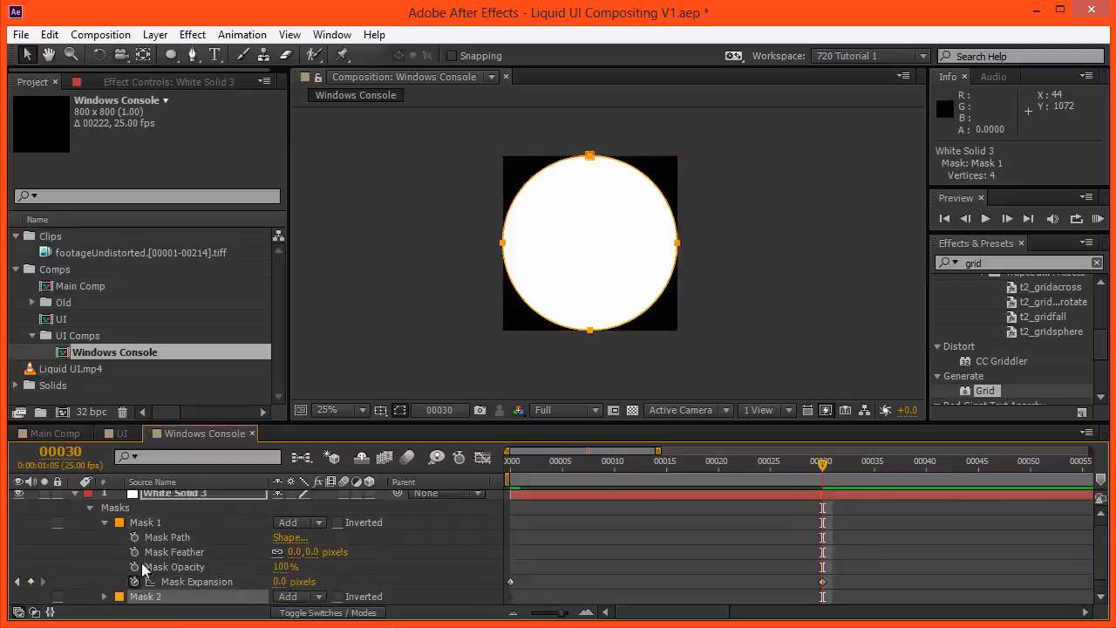
scroll(144, 571, down, 1)
click(290, 582)
click(313, 627)
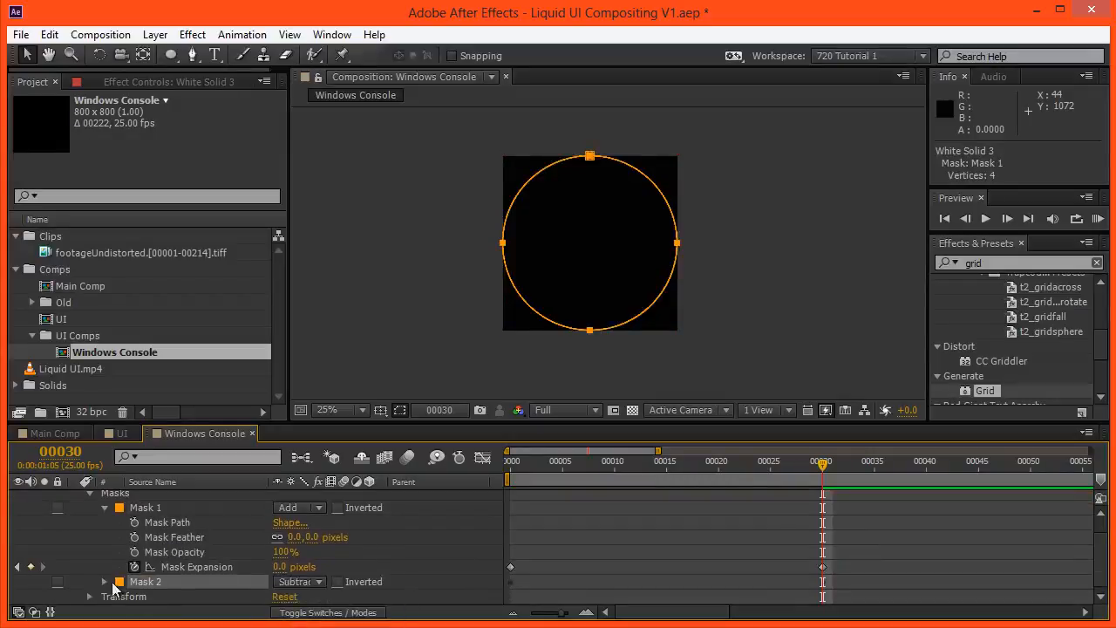
click(105, 582)
scroll(104, 582, down, 2)
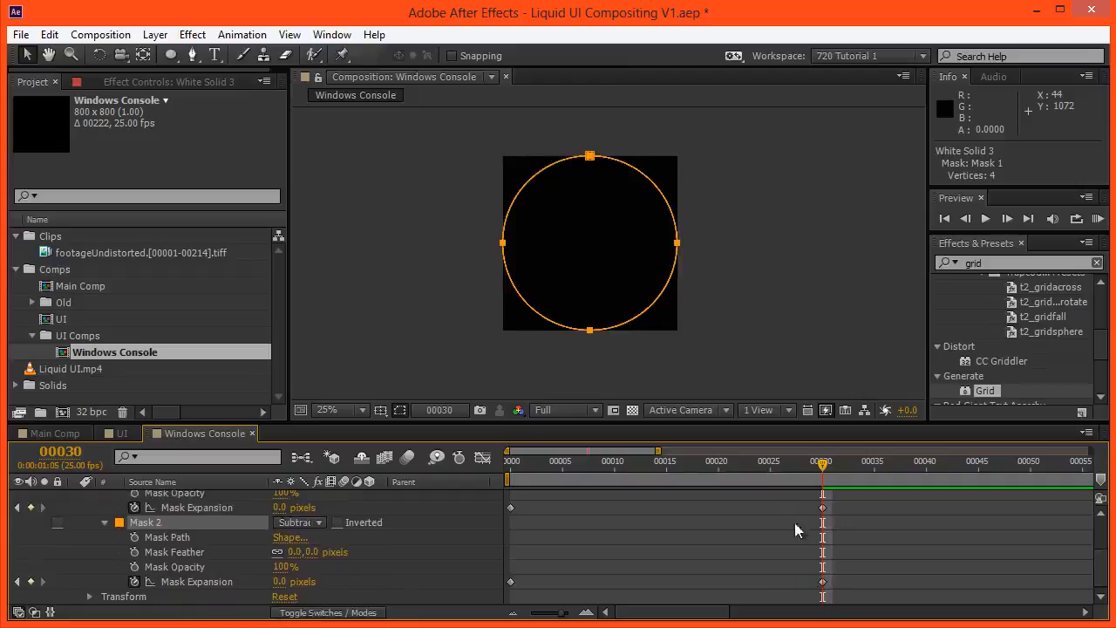
- Move Mask 1's ending expansion keyframe to frame 28, ahead of Mask 2's ending keyframe
click(821, 508)
drag(815, 517, 811, 516)
drag(820, 478, 739, 484)
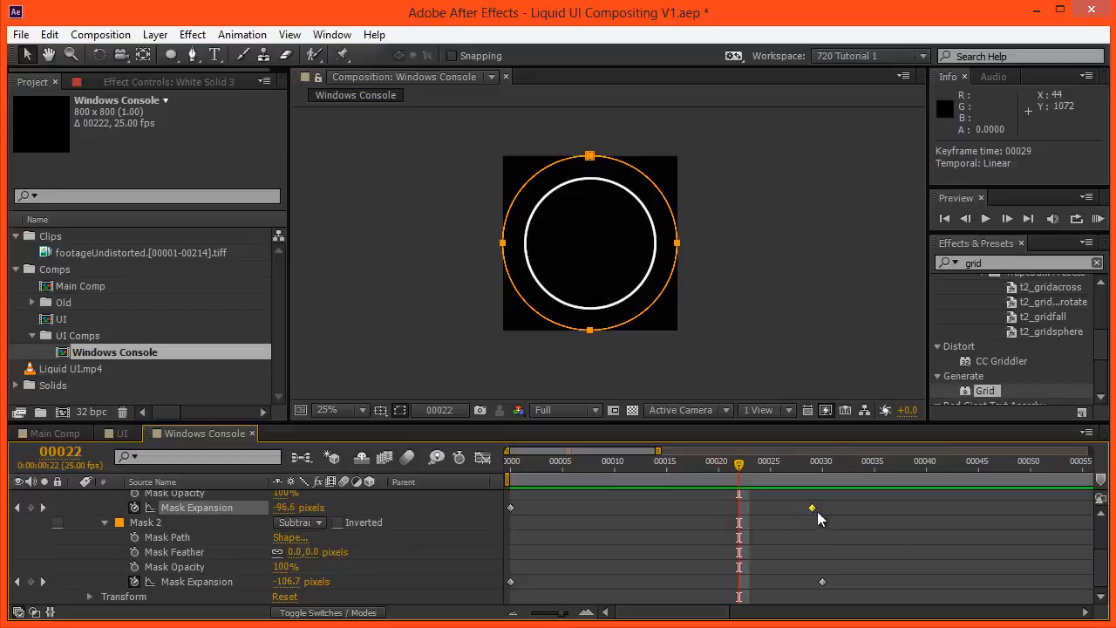
drag(817, 511, 819, 511)
scroll(675, 319, up, 2)
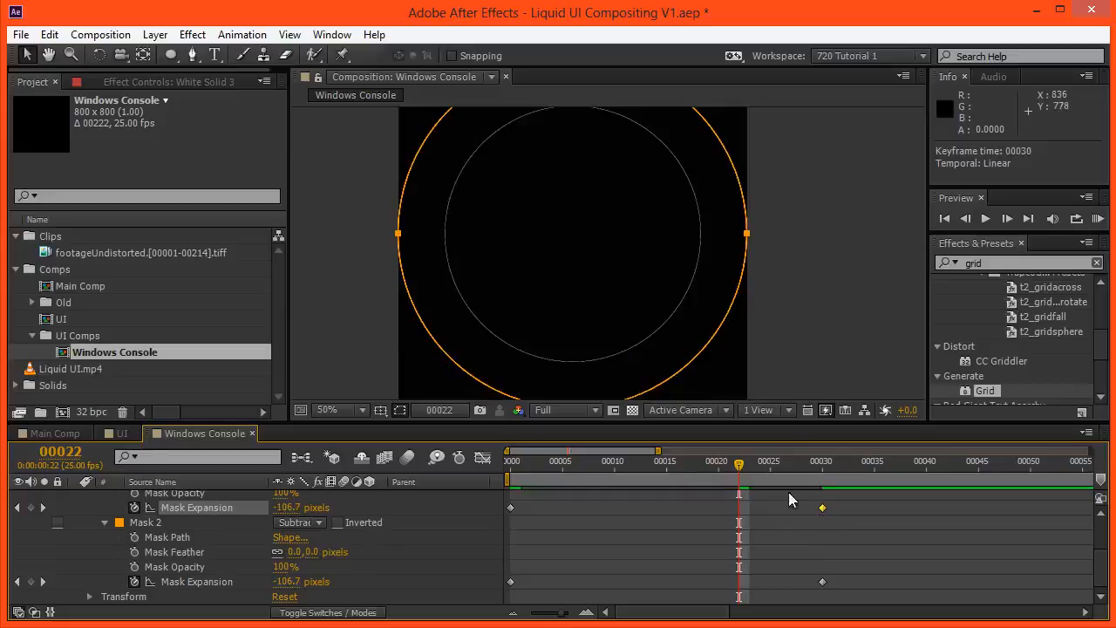
drag(822, 509, 802, 511)
- Set Mask 2's expansion keyframe at frame 30 to -20 pixels so a white ring remains at the end
click(740, 468)
drag(740, 469, 815, 497)
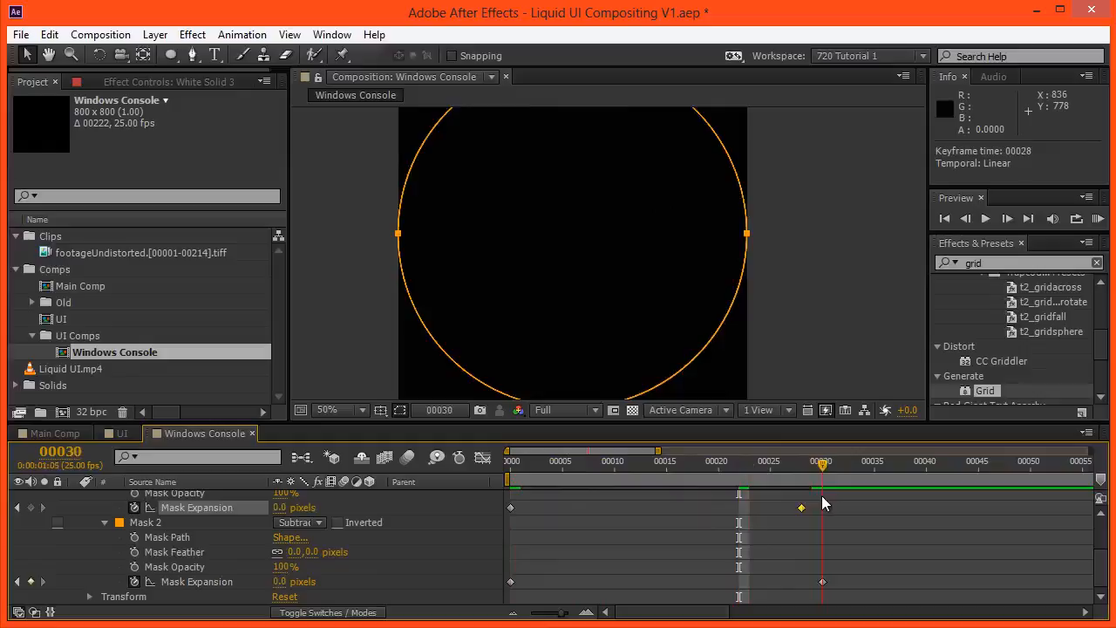
click(758, 529)
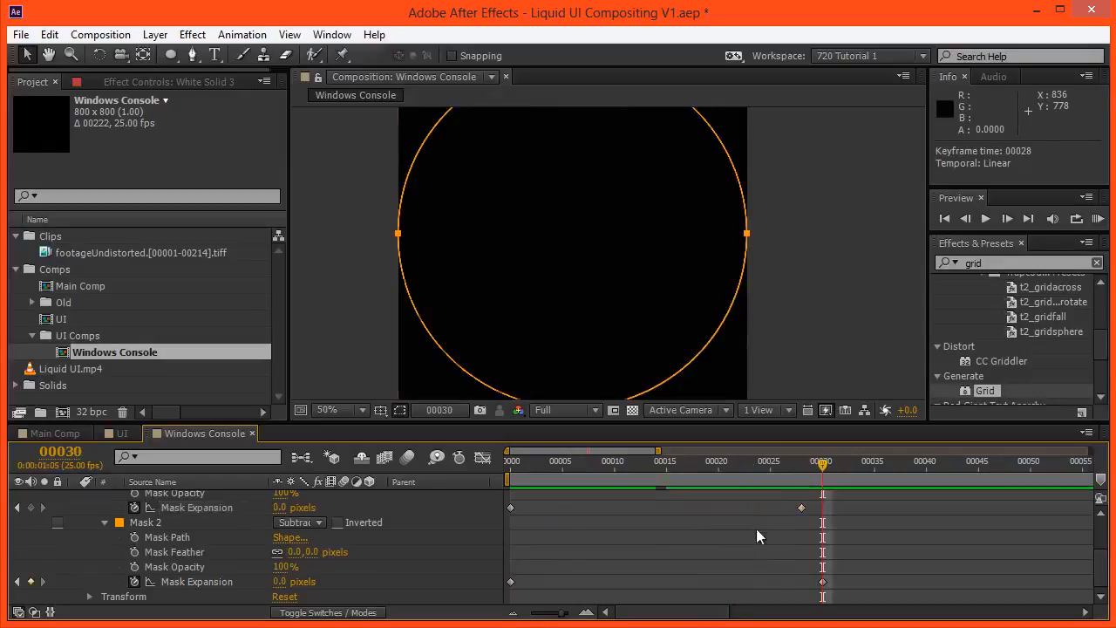
click(279, 582)
text(-)
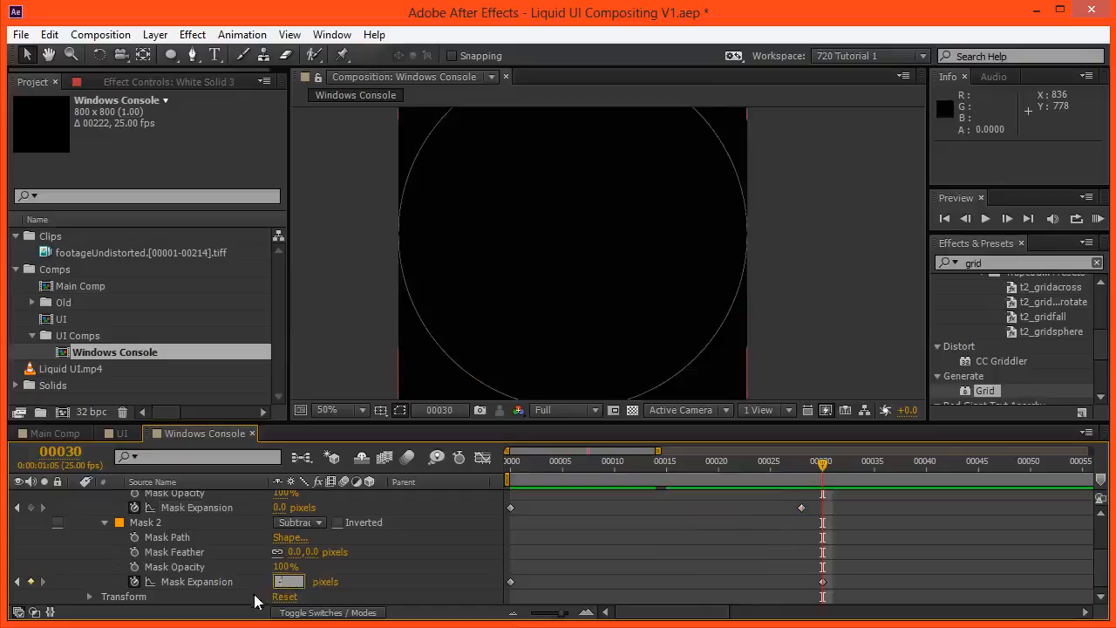
text(10)
key(Return)
click(281, 581)
text(-15)
key(Return)
click(300, 585)
text(-20)
key(Return)
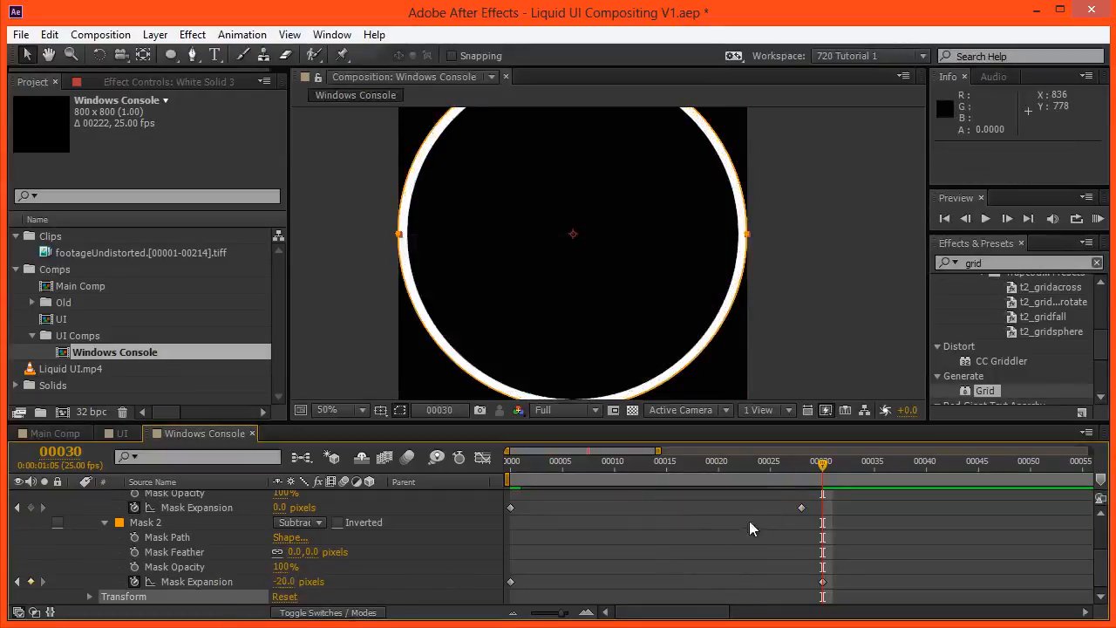
- Preview the ring's growth animation over frames 0 to 30, and scrub through it to frame 30
key(KP_0)
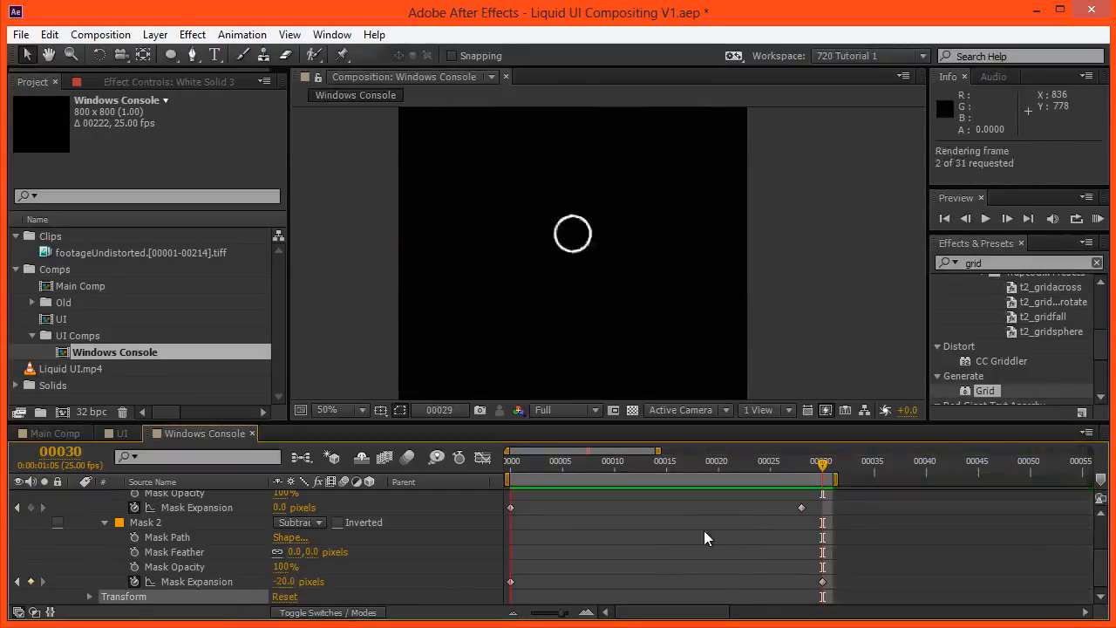
key(space)
drag(511, 474, 823, 518)
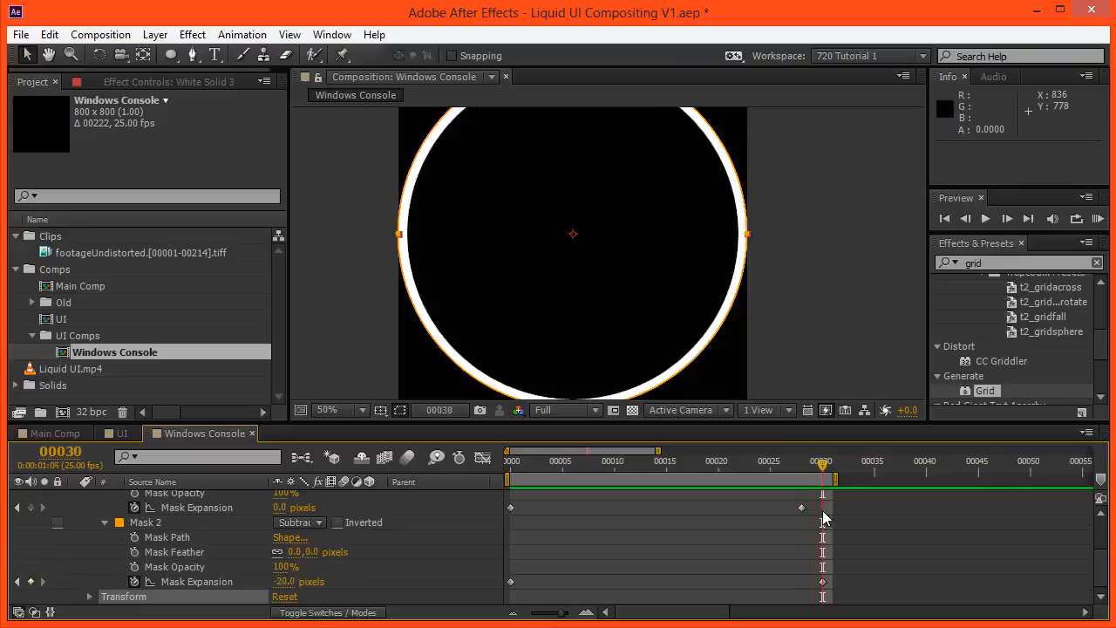